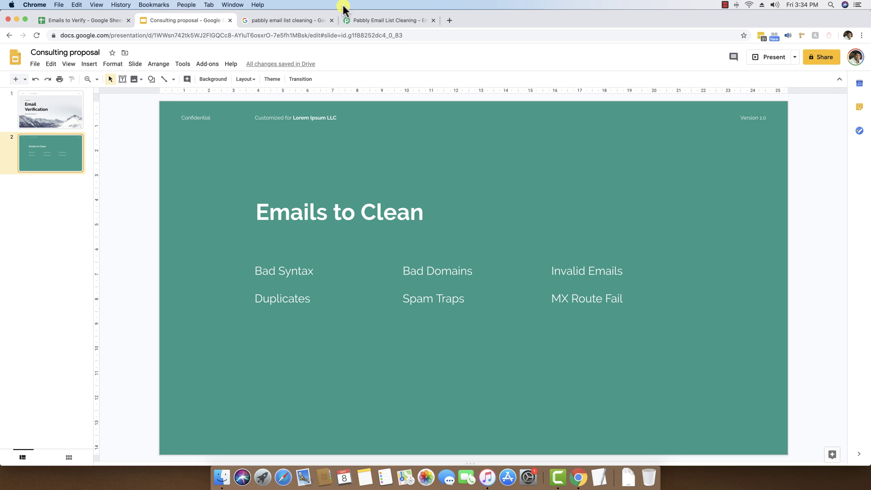
Step: Switch from the Emails to Clean slides to the Emails to Verify spreadsheet
left_click(56, 18)
left_click(169, 254)
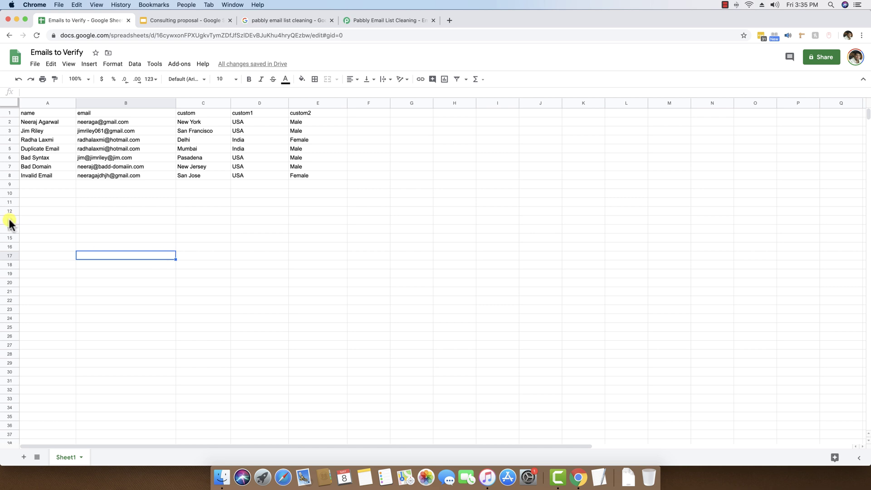
left_click(31, 113)
left_click(93, 112)
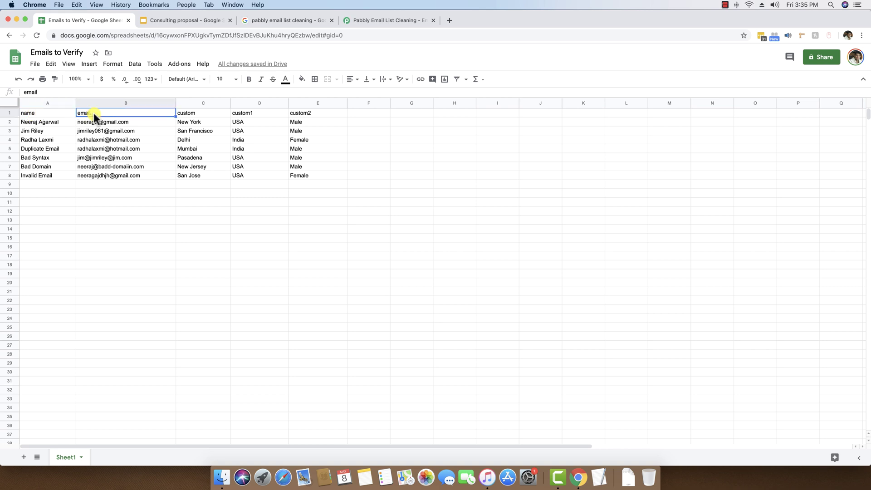
left_click(195, 113)
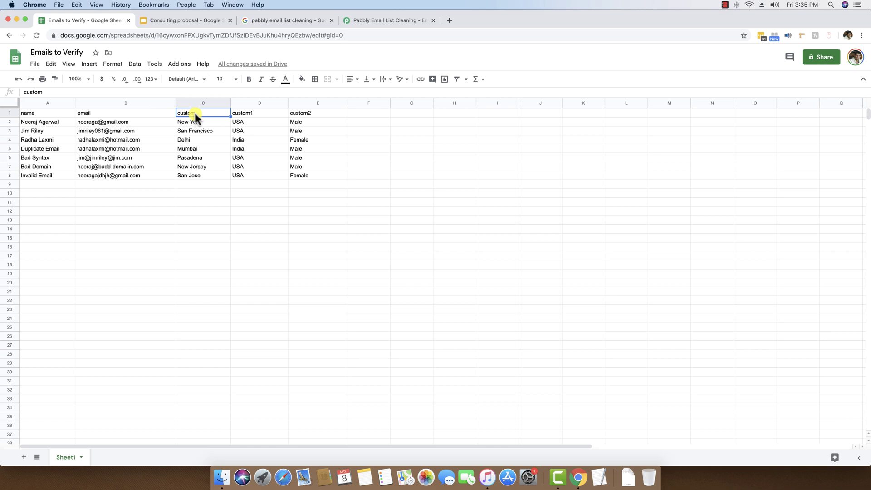
left_click(259, 116)
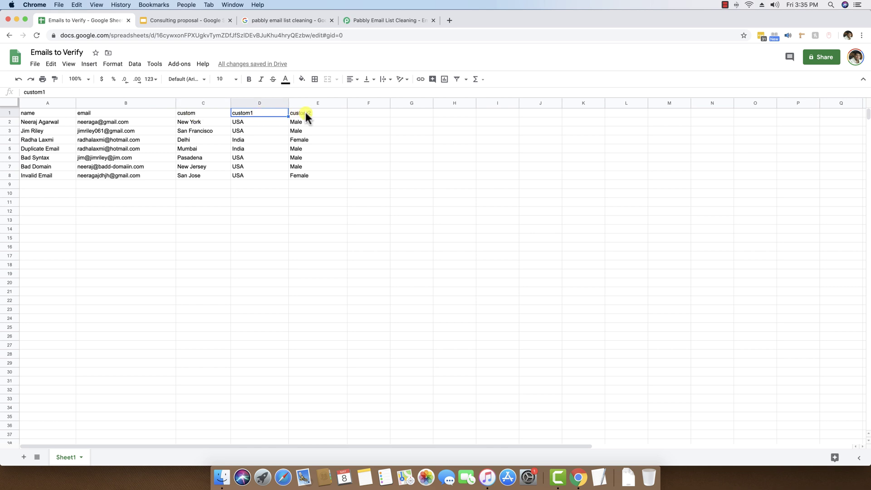
left_click(38, 120)
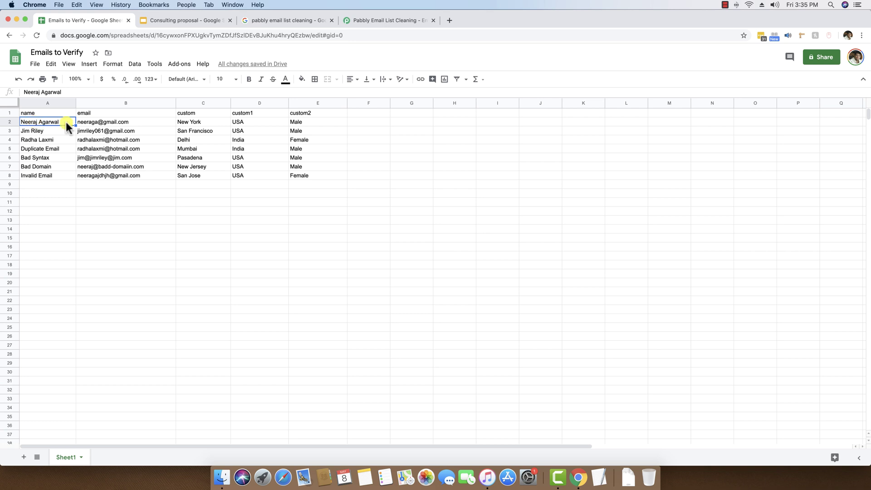
left_click(91, 122)
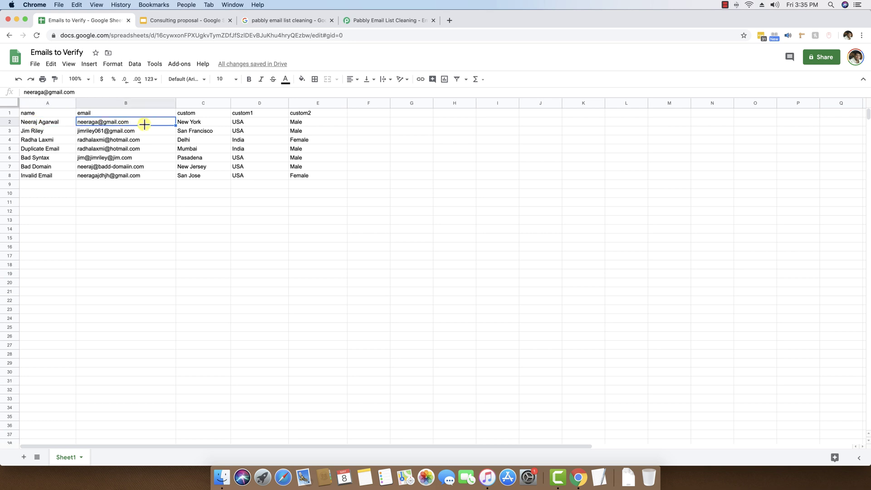
left_click(194, 122)
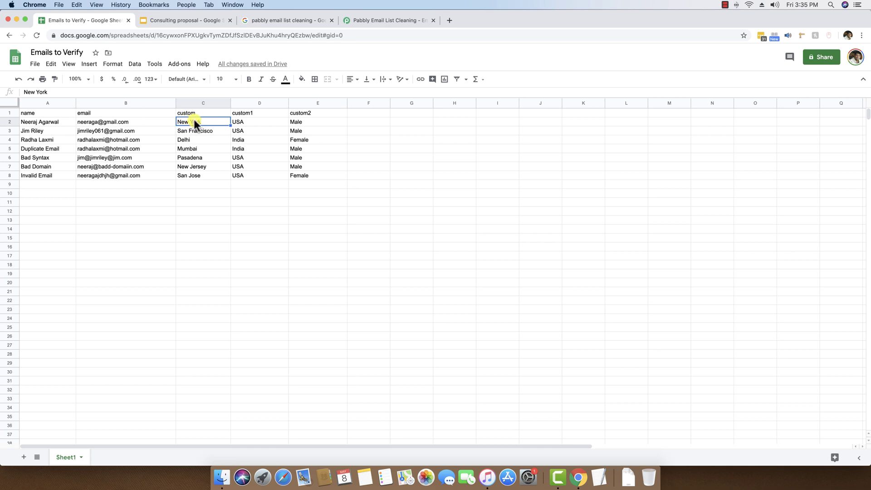
left_click(246, 123)
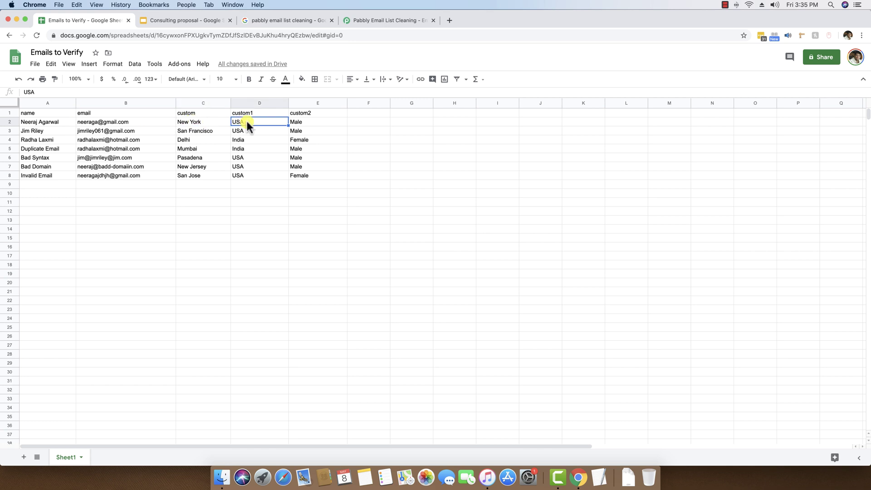
left_click(308, 121)
left_click(217, 240)
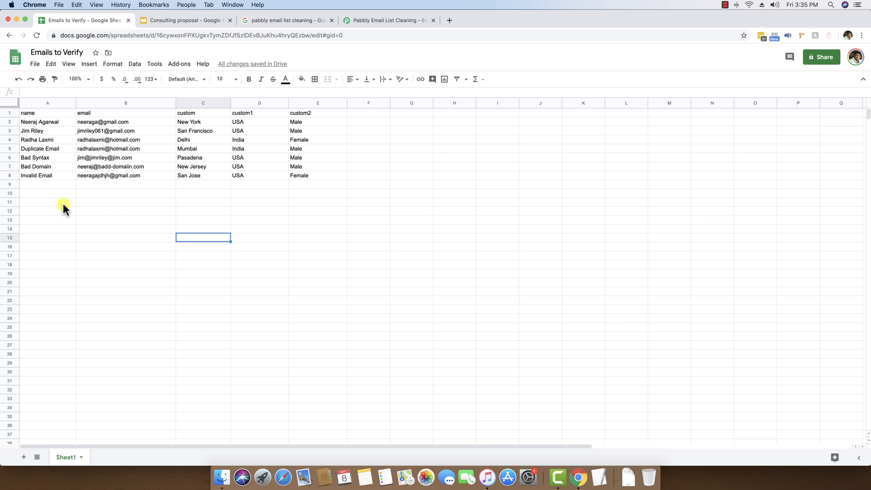
Step: Point out the Duplicate Email row and its two identical hotmail addresses in B4:B5
left_click(38, 148)
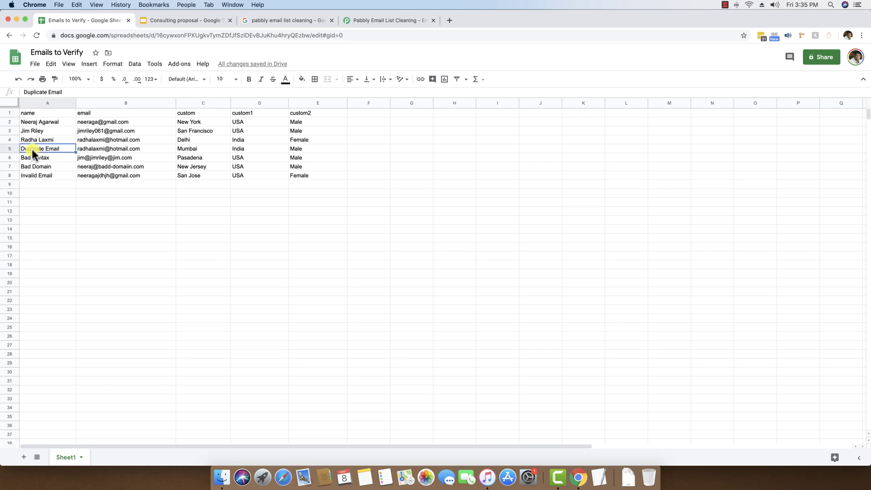
left_click(95, 149)
left_click_drag(99, 141, 100, 145)
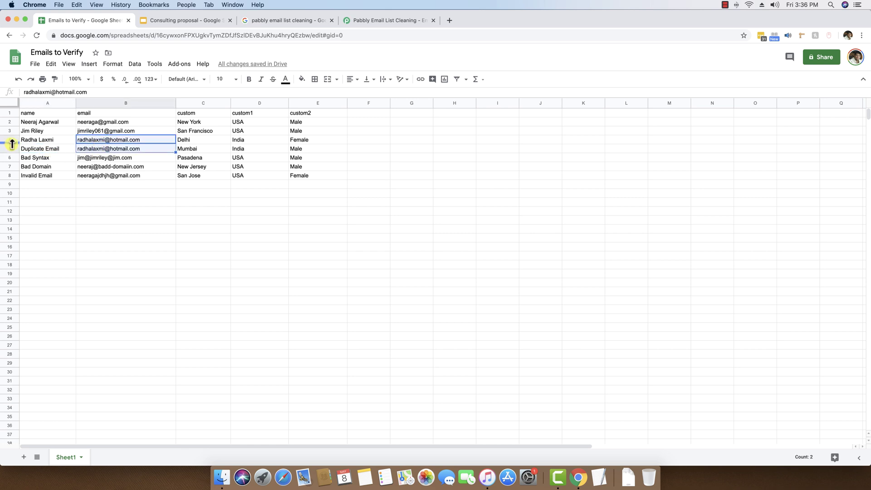
left_click(99, 148)
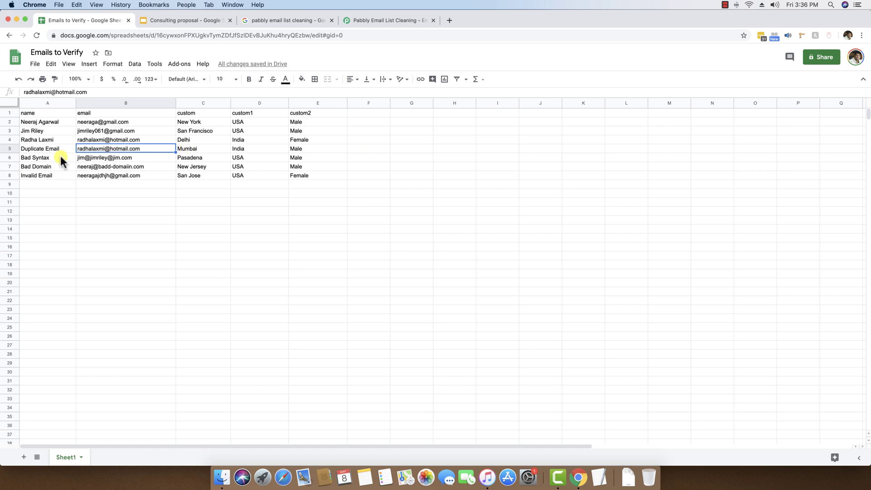
Step: Go over the Bad Syntax, Bad Domain and Invalid Email rows and their addresses
left_click(32, 158)
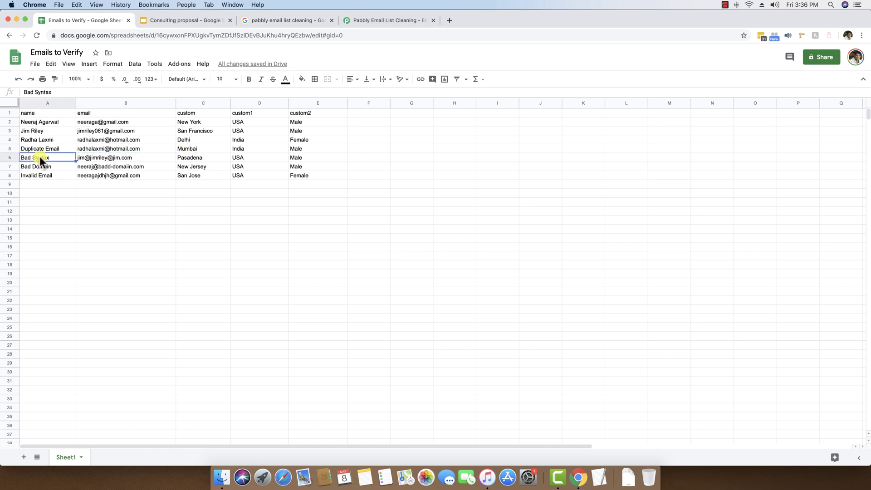
left_click(115, 158)
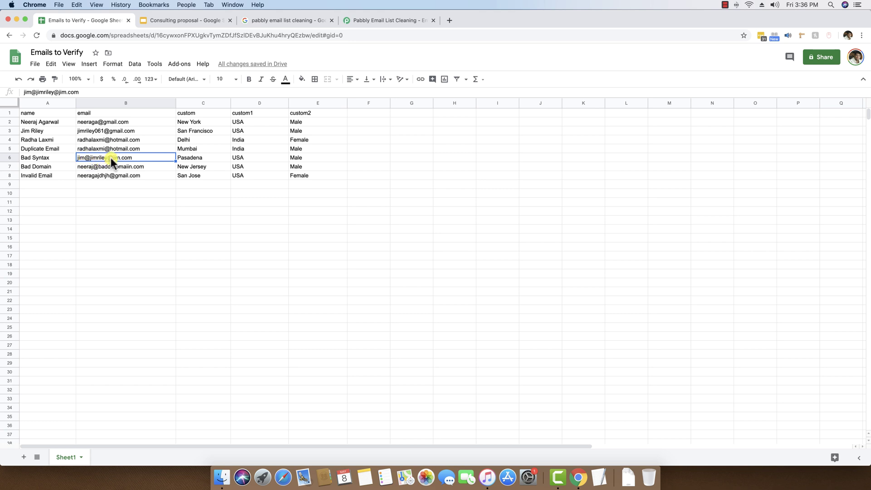
left_click(51, 167)
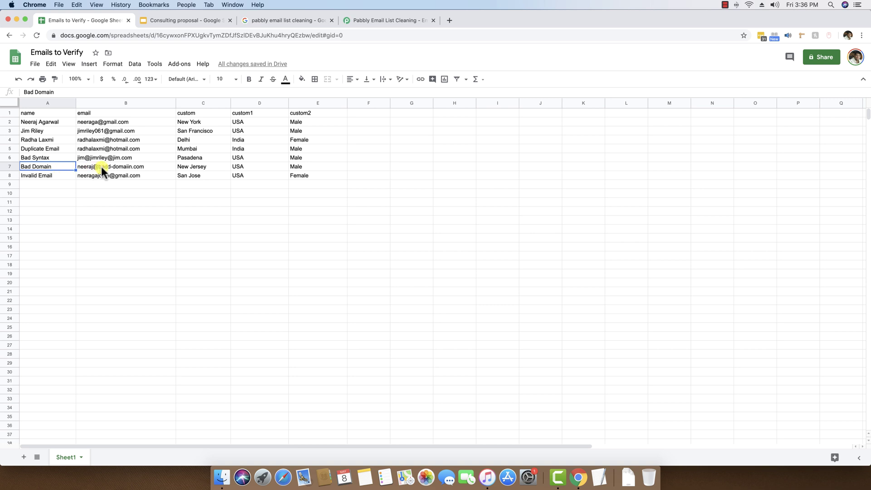
left_click(42, 176)
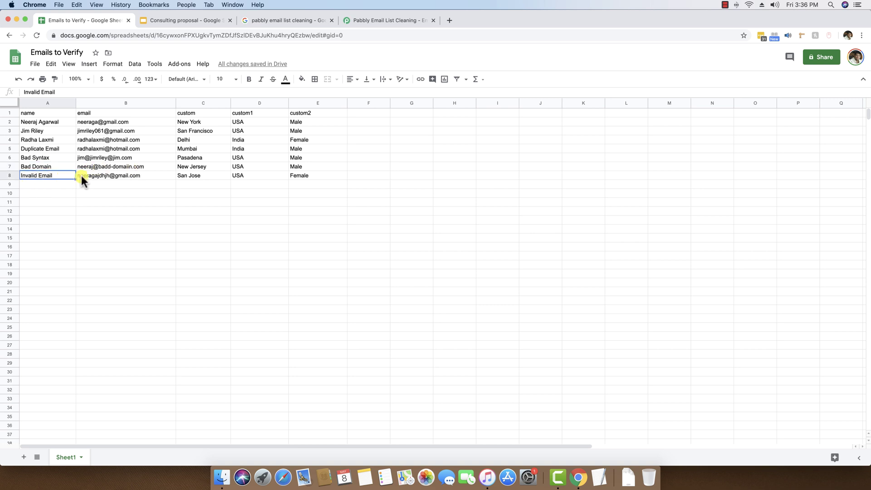
left_click(101, 175)
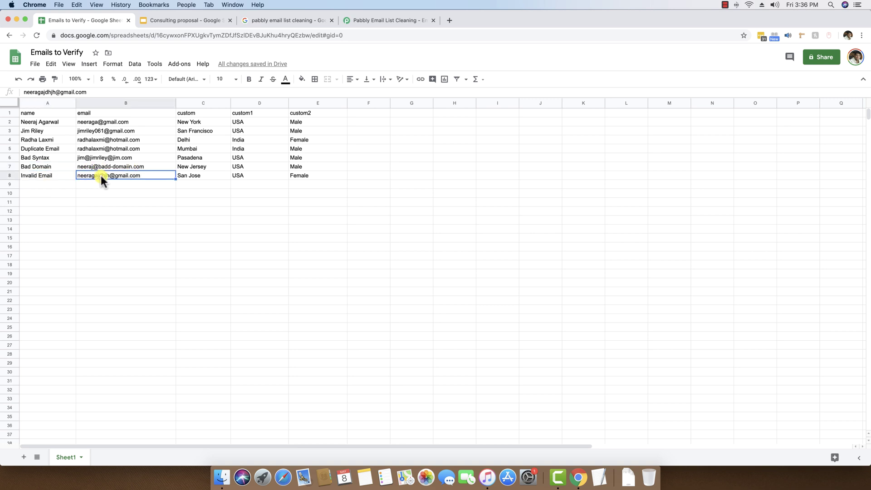
left_click(137, 202)
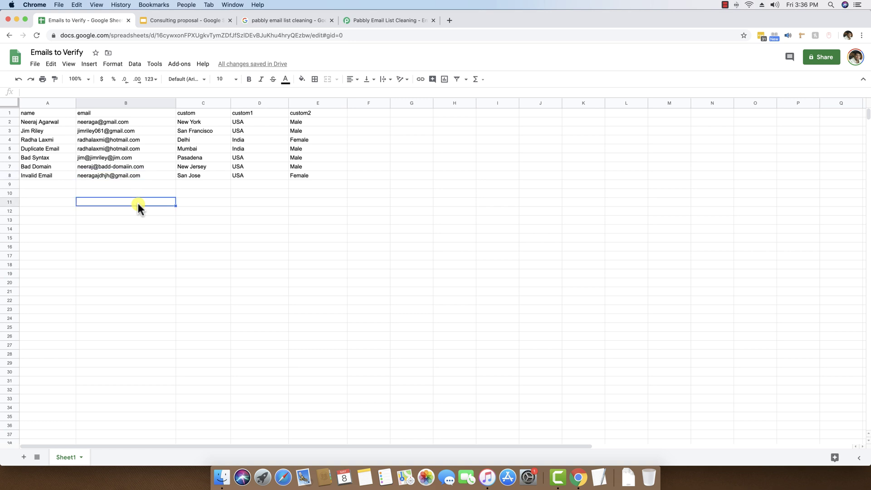
Step: Load the pabbly.com website in a new browser tab
key("super+t")
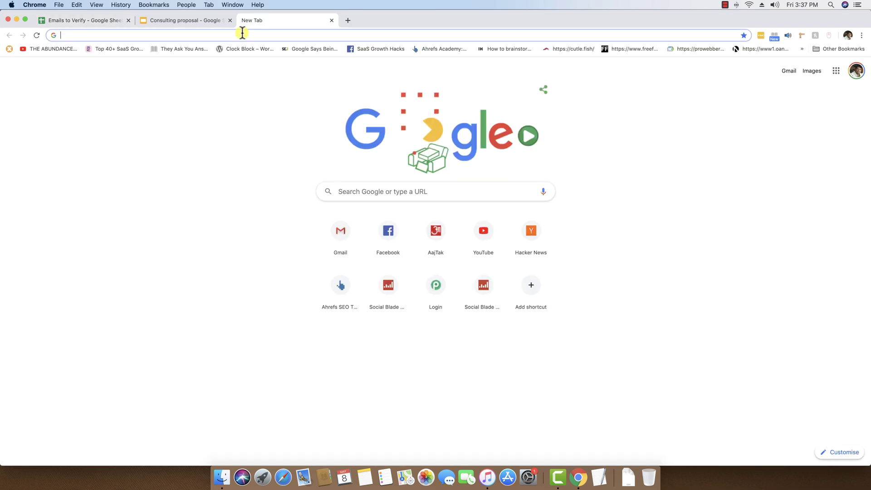
type("pabbly.com")
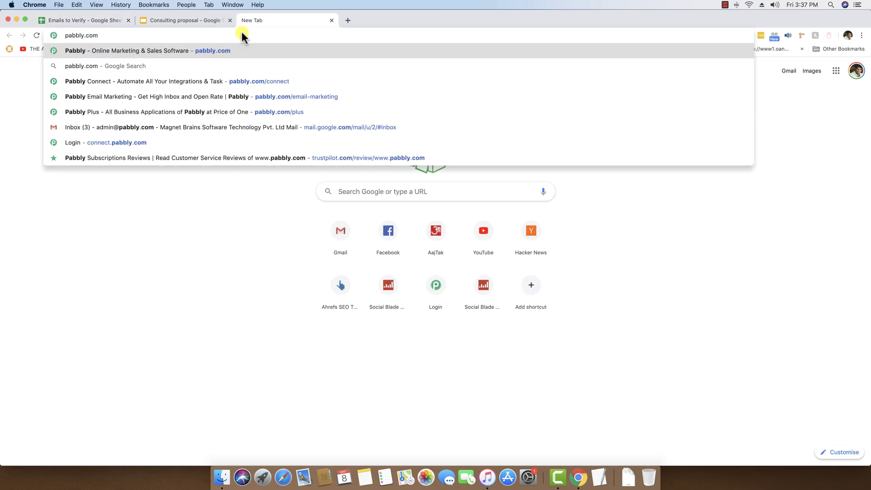
key("Return")
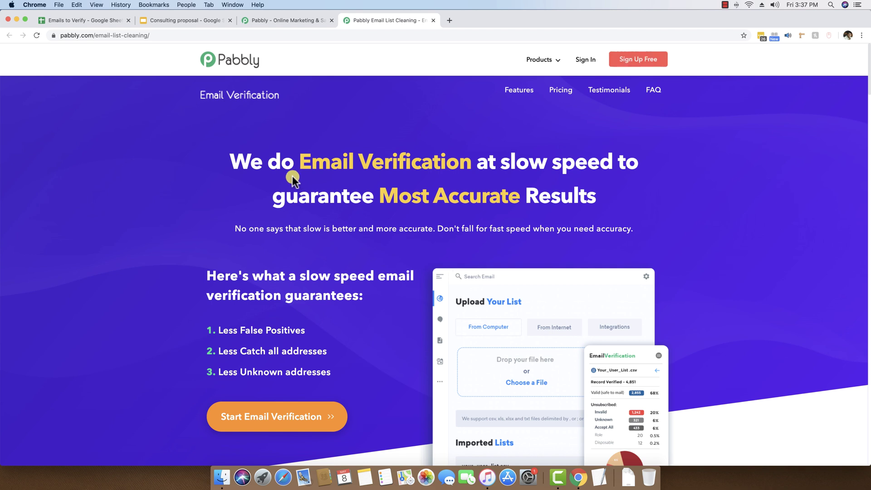
scroll(289, 174, "down", 1)
scroll(299, 169, "up", 1)
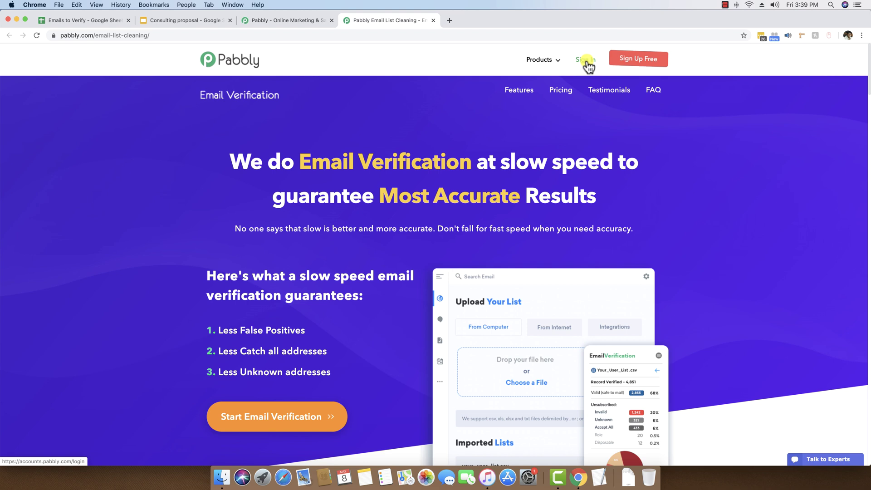
Step: Sign in to Pabbly and launch the Email Verification app from All Apps
left_click(585, 59)
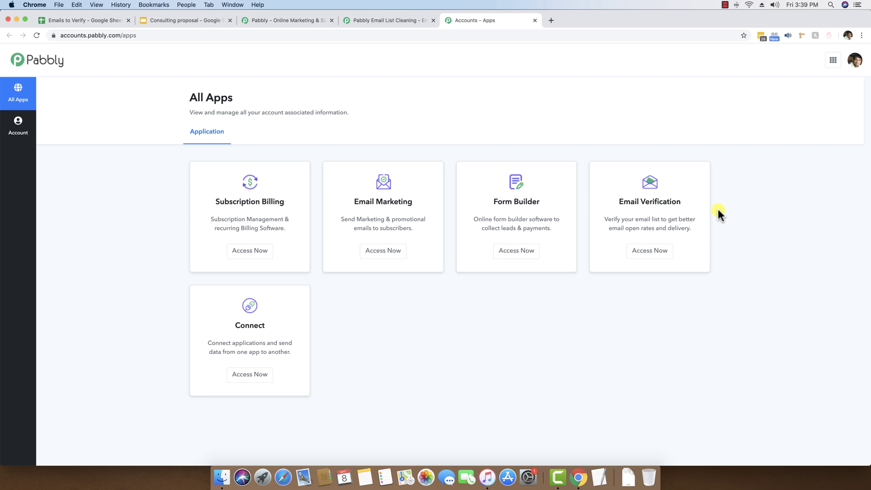
left_click_drag(617, 202, 681, 206)
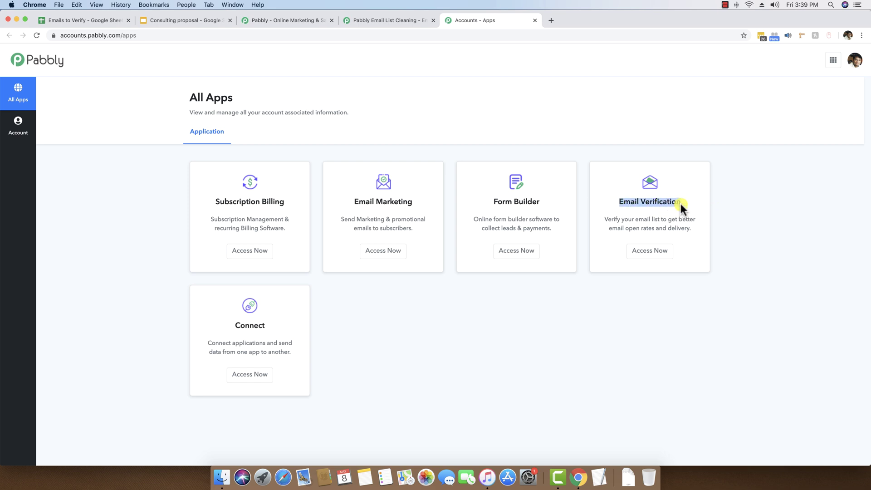
left_click(677, 209)
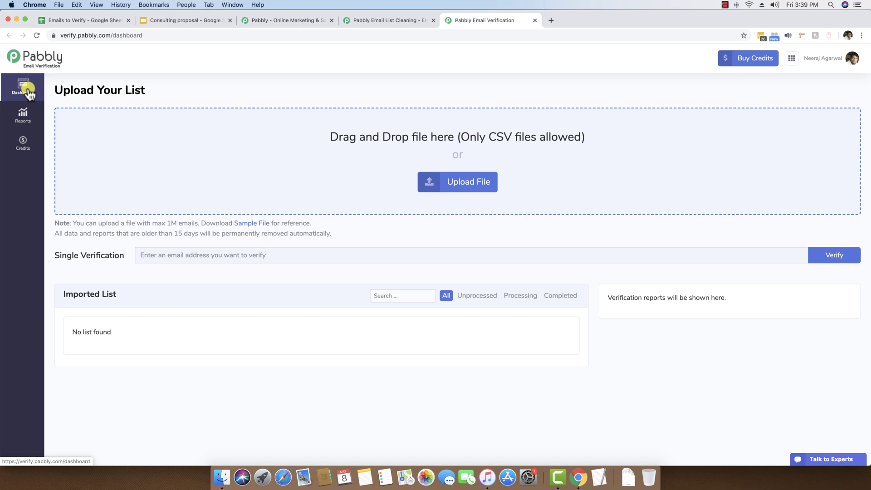
Step: Browse the Reports and Credits pages (99,998 credits left) and the Buy Credits window
left_click(21, 118)
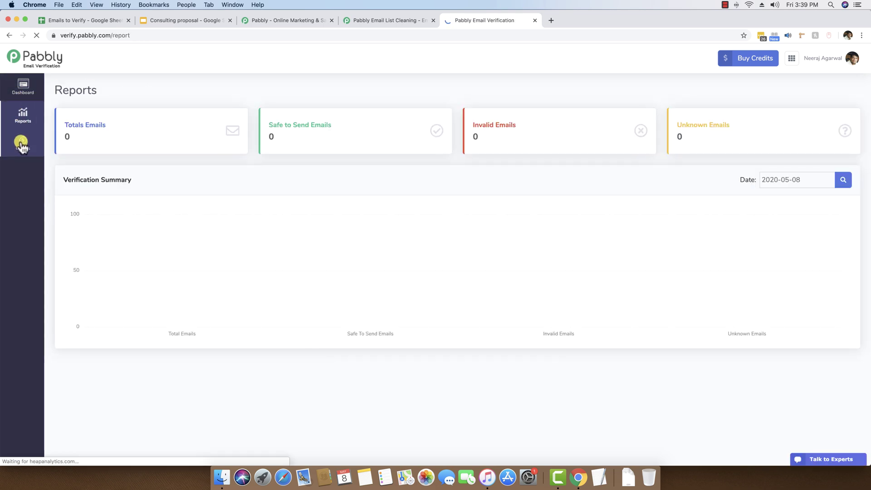
left_click(22, 145)
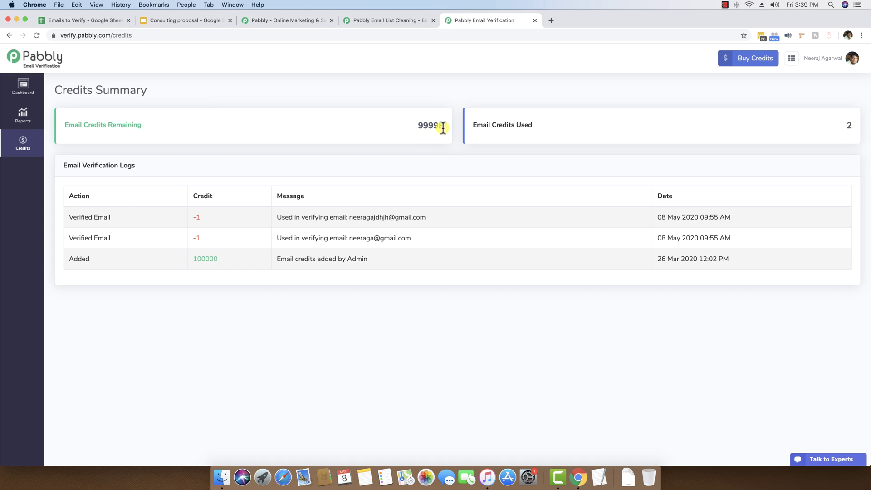
left_click(21, 89)
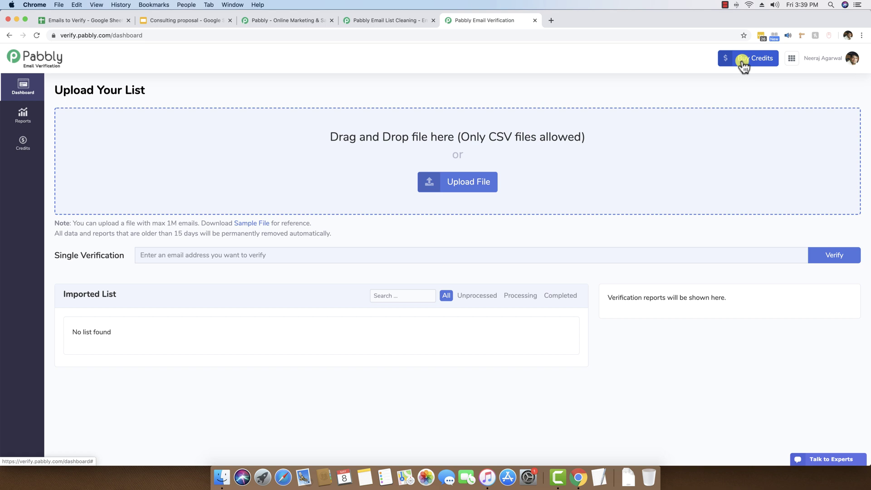
left_click(749, 62)
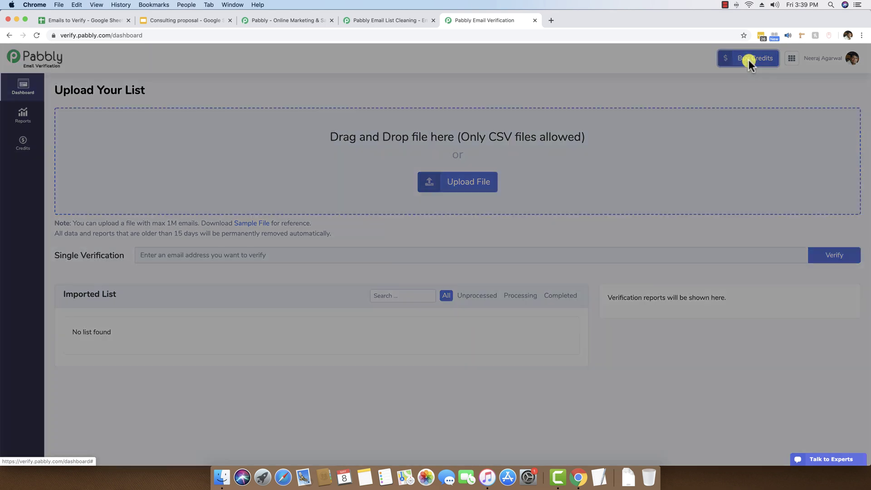
left_click(605, 101)
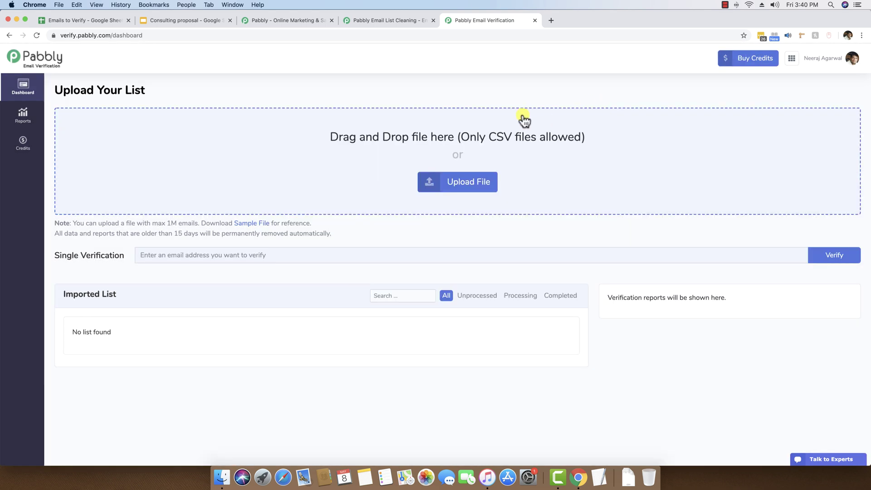
Step: Move the Emails to Verify tab beside Pabbly and download the sheet as CSV
left_click(93, 19)
left_click_drag(93, 20, 372, 23)
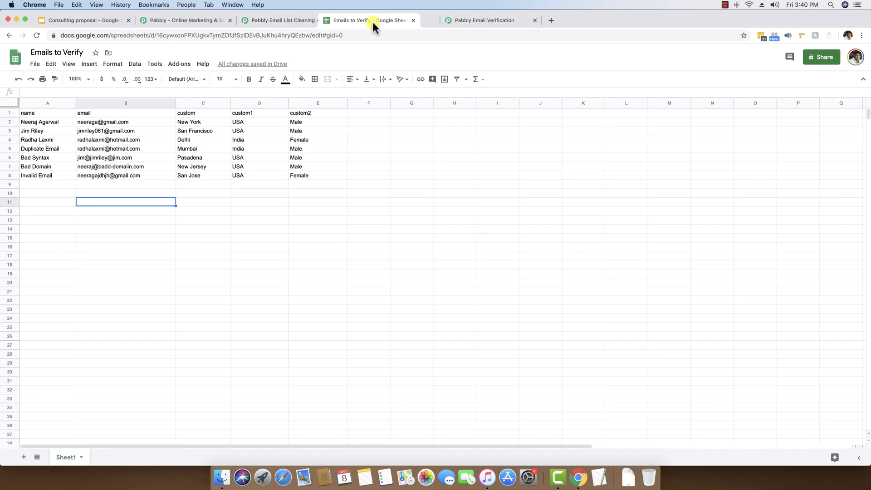
left_click(35, 64)
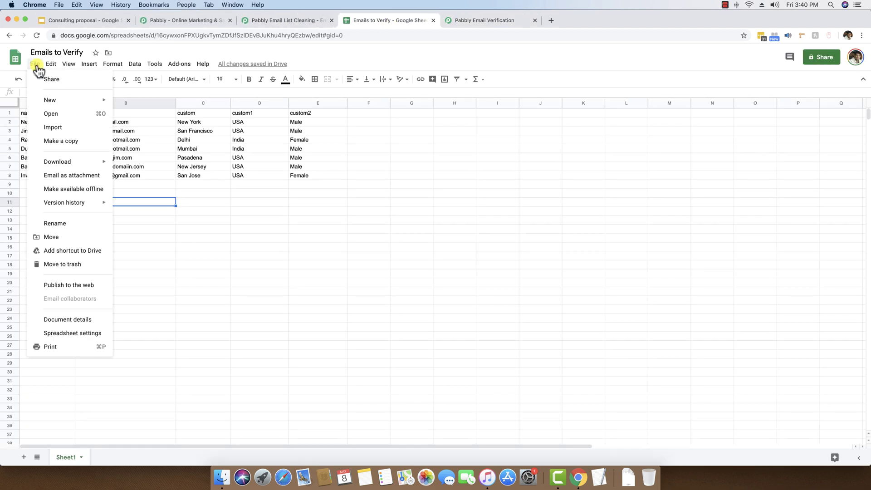
mouse_move(57, 161)
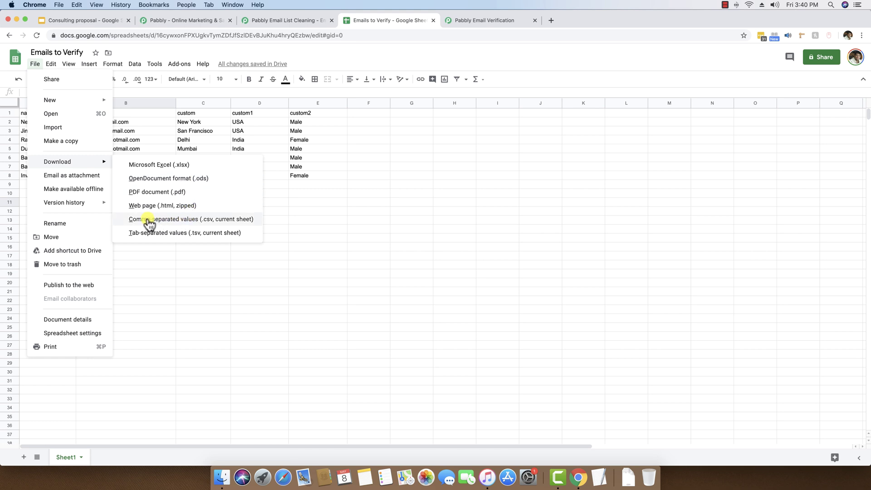
left_click(217, 220)
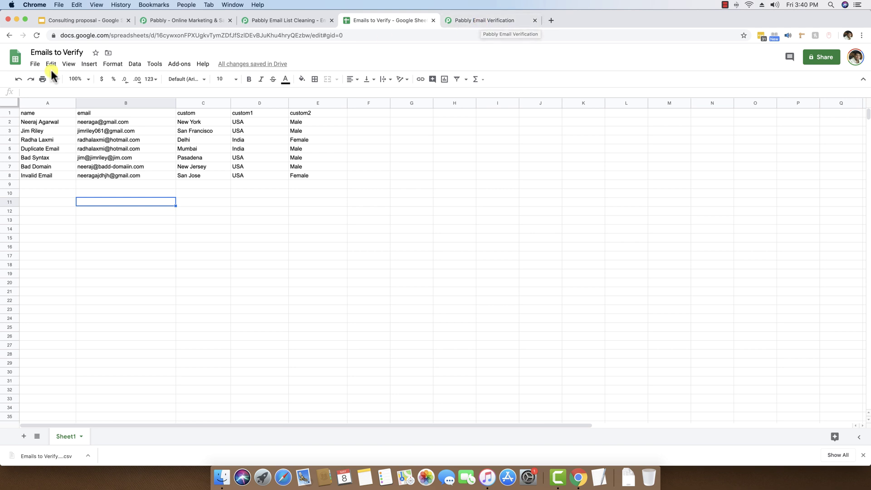
left_click(475, 23)
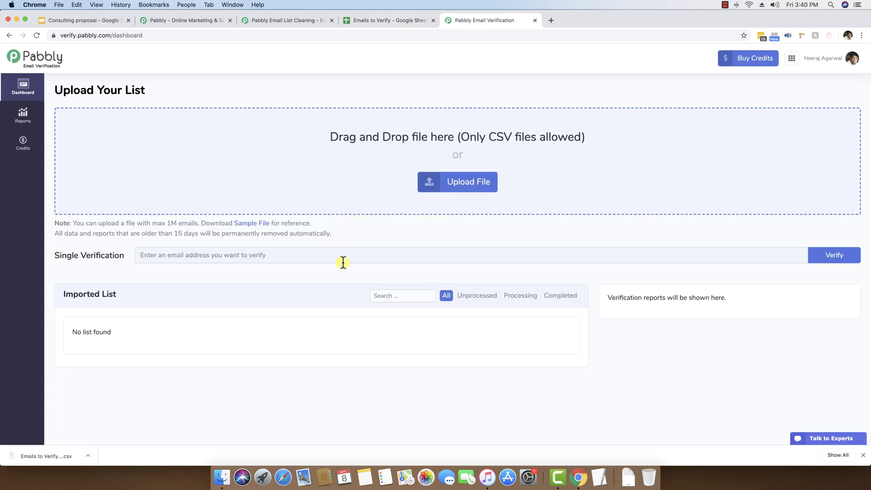
Step: Drag Emails_to_Verify_-_Sheet1.csv into Pabbly's upload area and confirm the success notice
left_click_drag(63, 453, 184, 354)
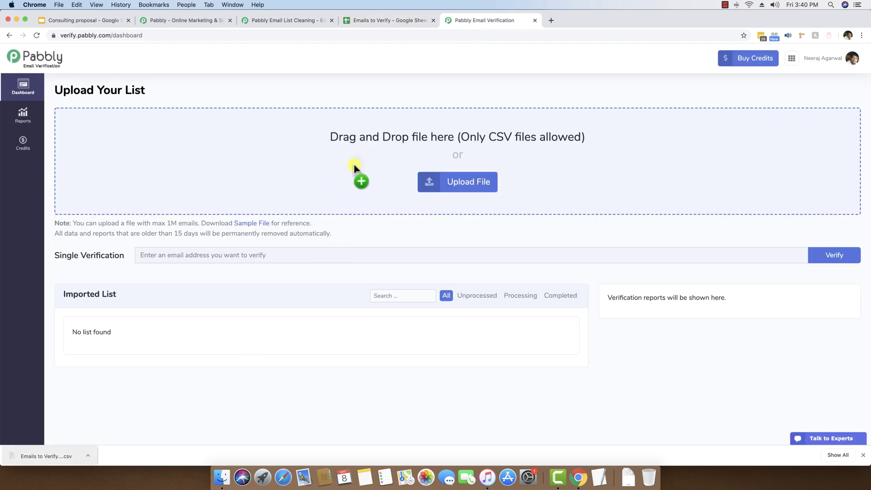
left_click_drag(355, 164, 361, 154)
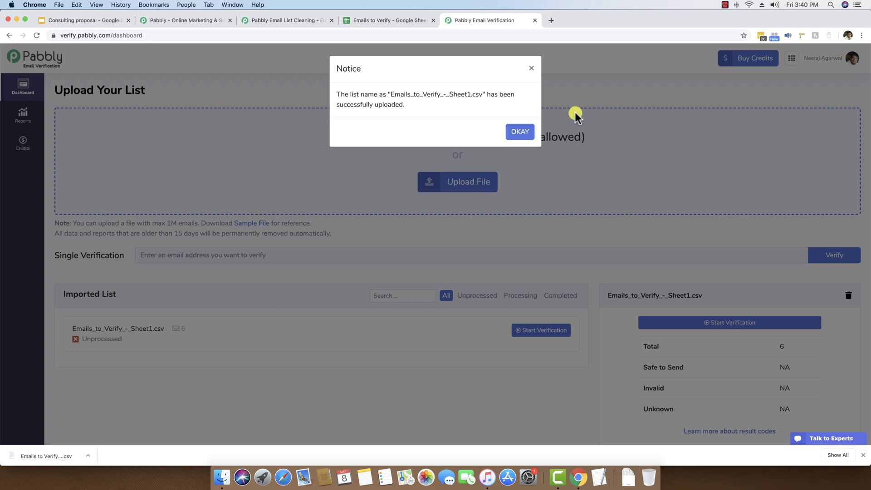
left_click(523, 132)
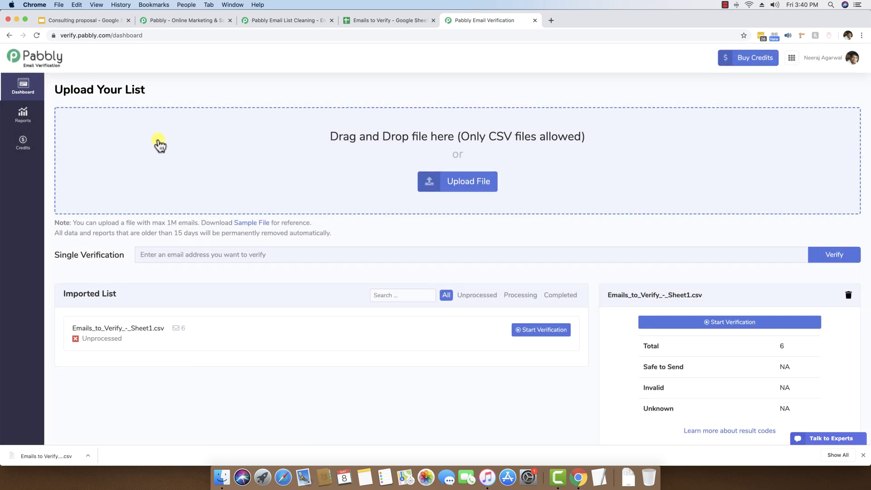
scroll(158, 204, "down", 2)
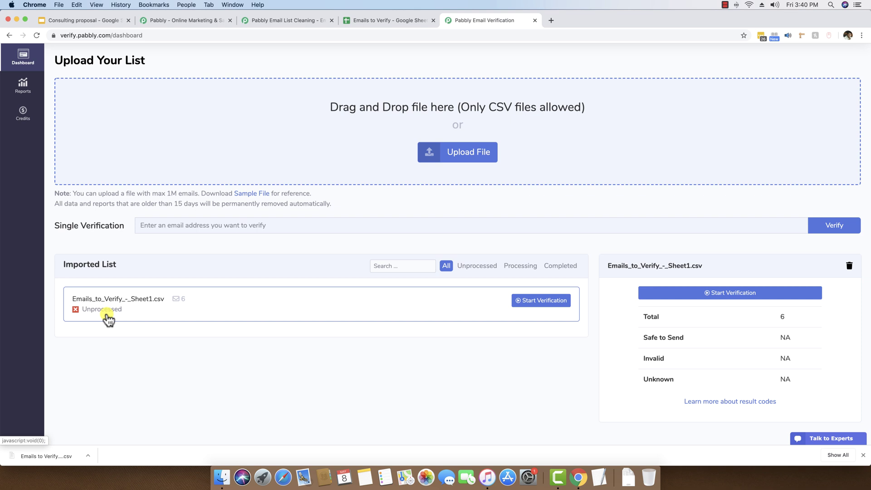
Step: Select the contact names in A2:A8, then start verifying the six-email list in Pabbly
left_click(385, 19)
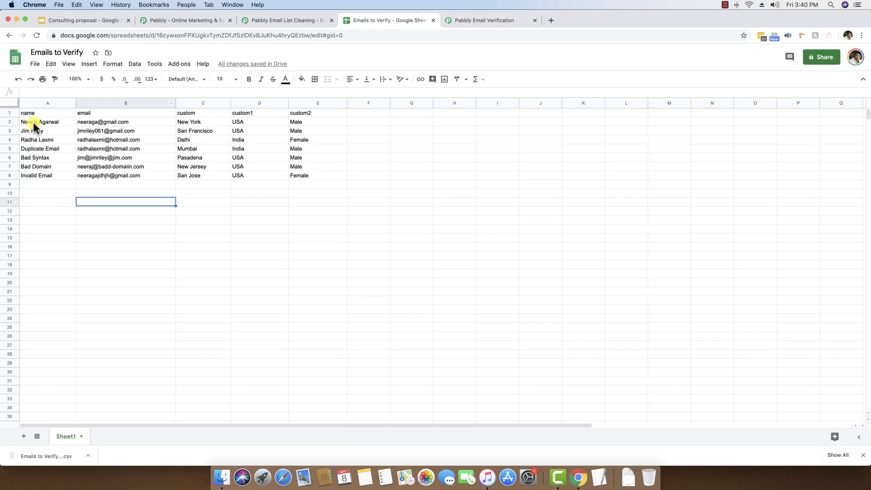
left_click_drag(35, 121, 34, 174)
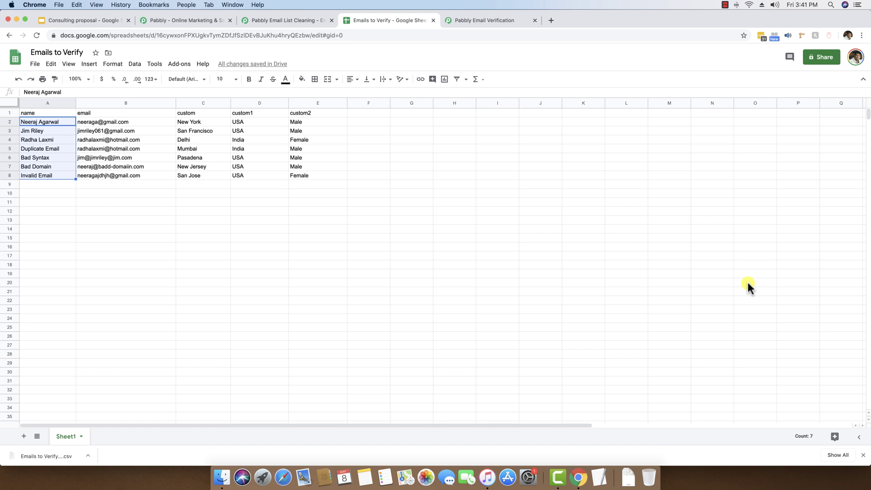
left_click(476, 20)
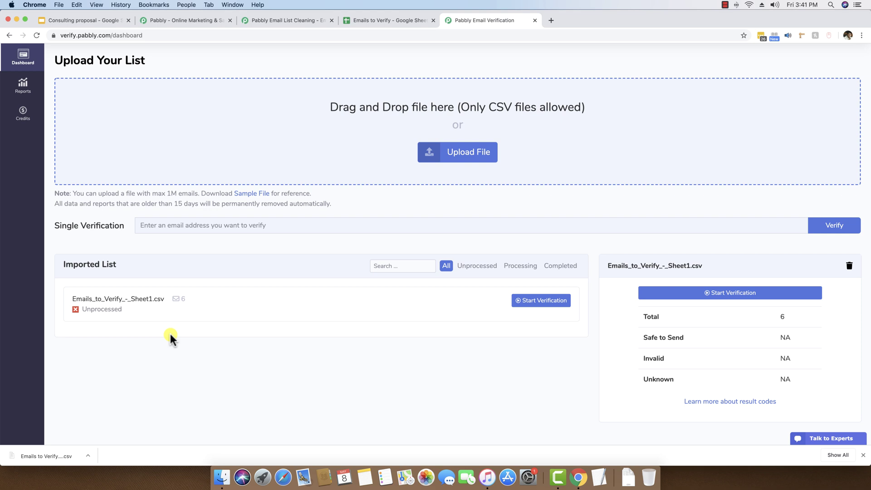
left_click(539, 301)
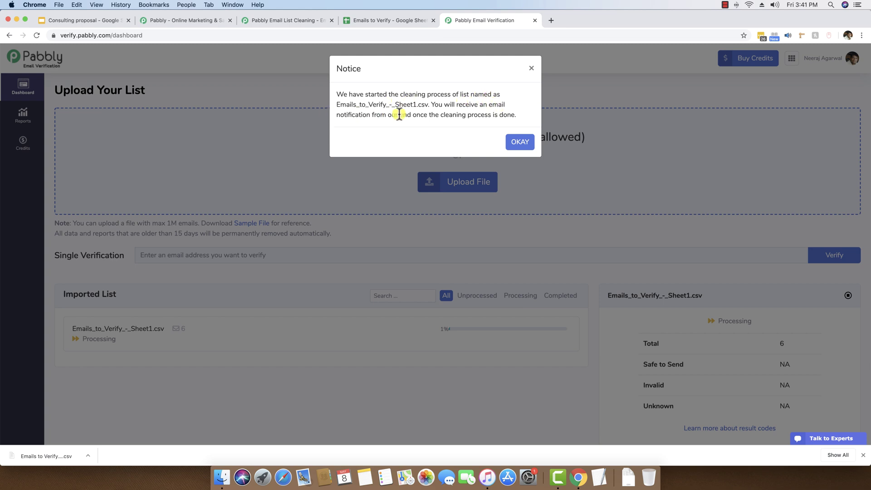
Step: Dismiss the cleaning-started notice while the list stays Processing at 1%
left_click(522, 140)
scroll(635, 187, "down", 1)
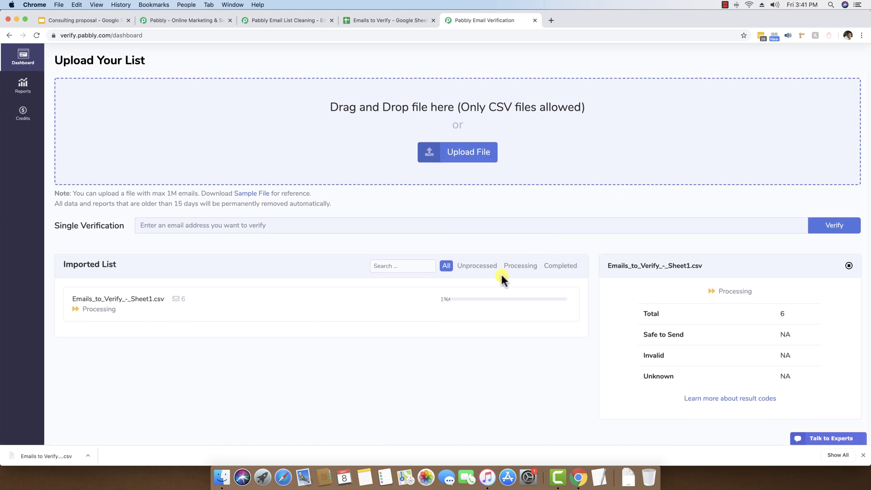
scroll(183, 331, "up", 1)
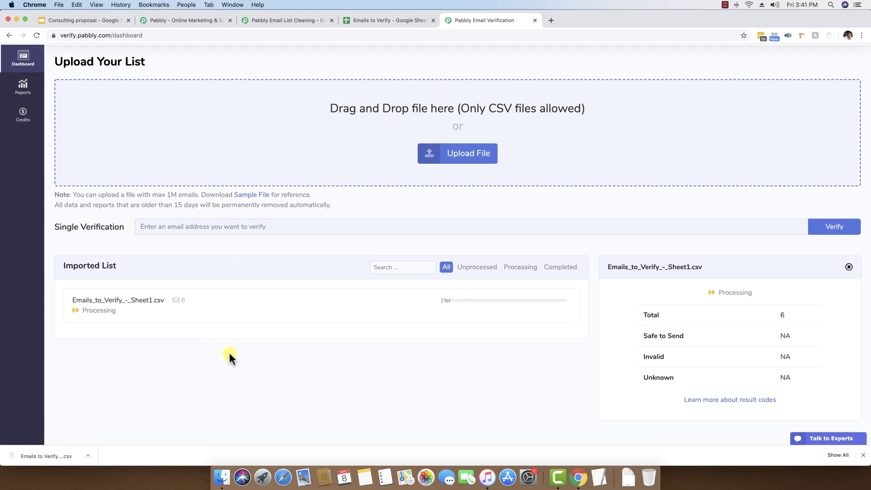
scroll(762, 380, "down", 1)
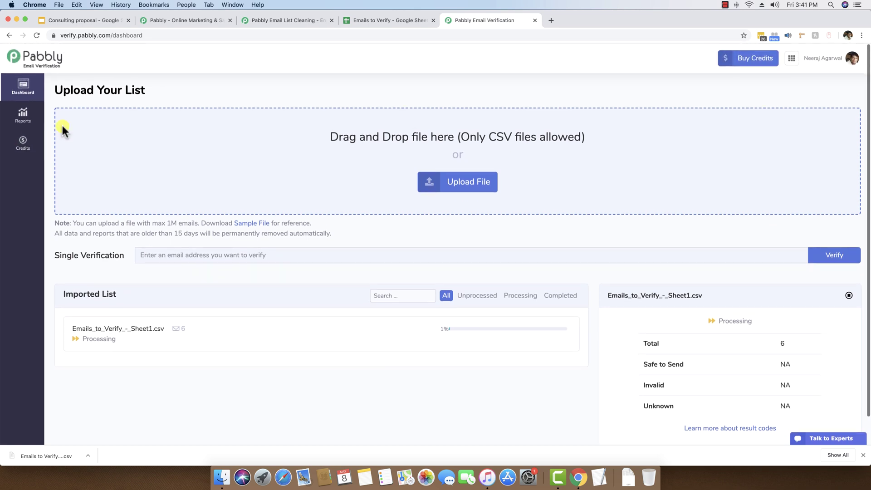
Step: Wait for 100% completion: 6 emails, 2 safe to send, 4 invalid, 0 unknown
left_click(725, 5)
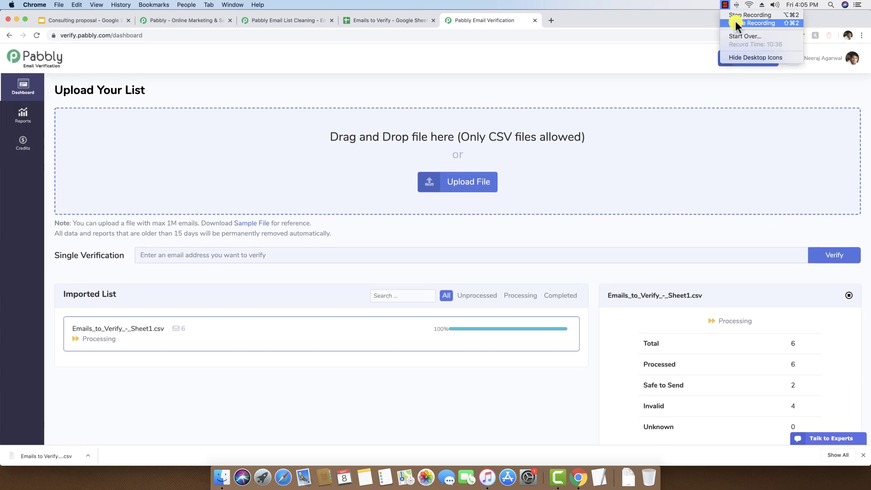
left_click(736, 21)
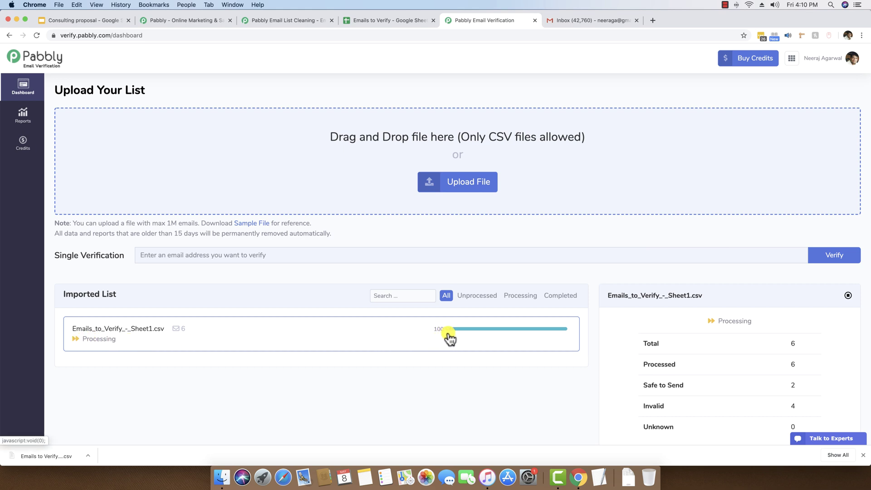
scroll(458, 345, "down", 1)
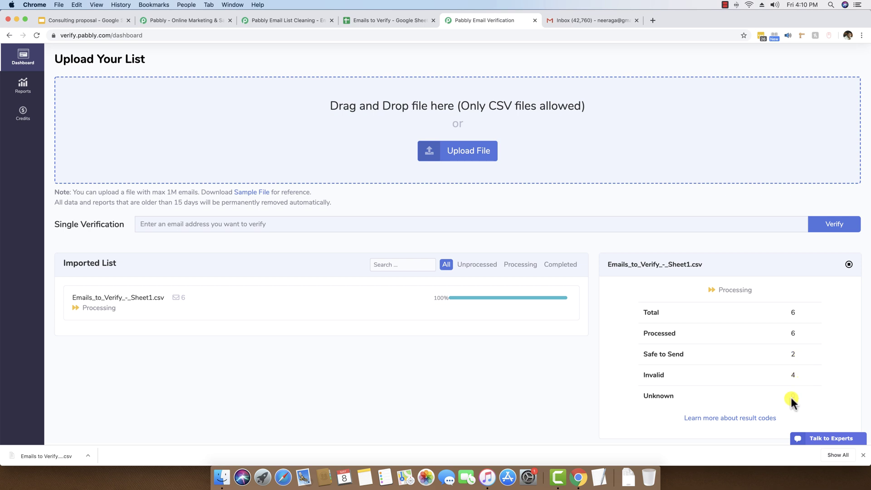
scroll(409, 375, "up", 2)
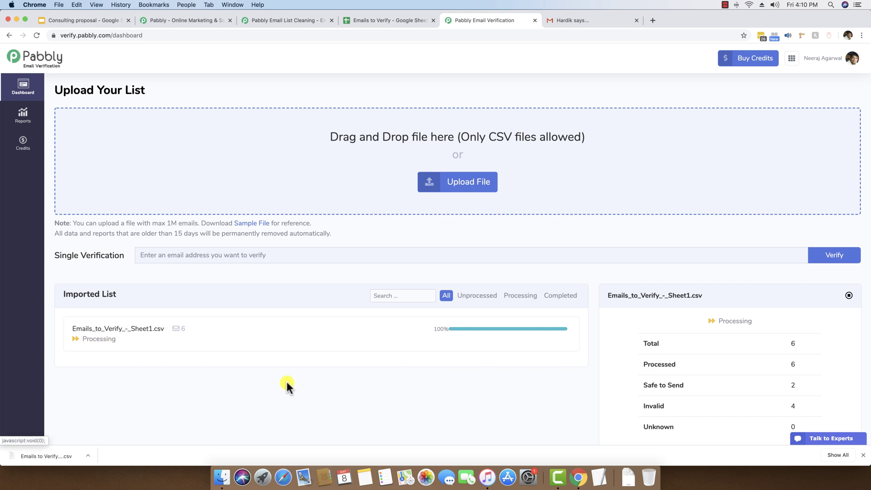
Step: Reload the dashboard so the six-email list shows as Completed with its results chart
right_click(354, 387)
left_click(372, 354)
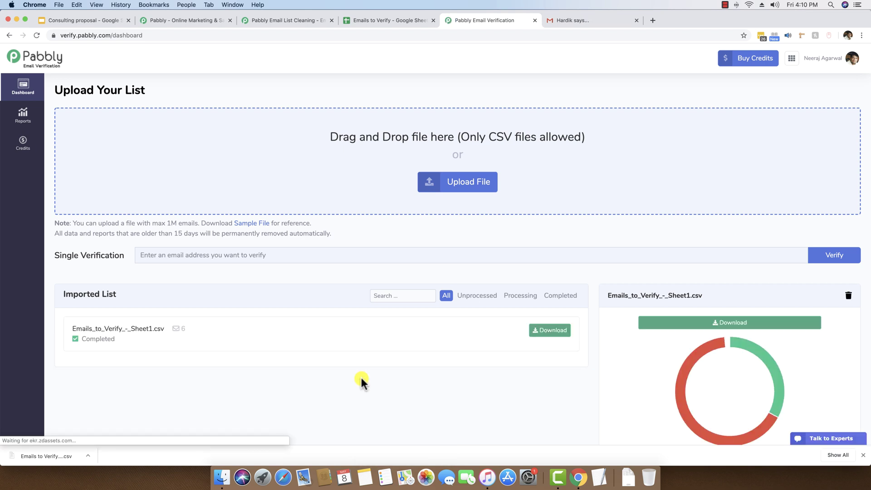
scroll(362, 378, "down", 1)
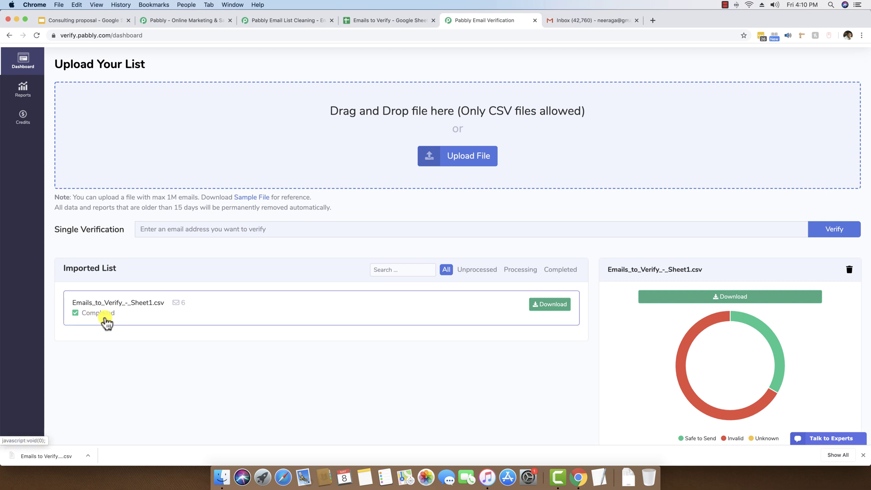
scroll(380, 348, "down", 2)
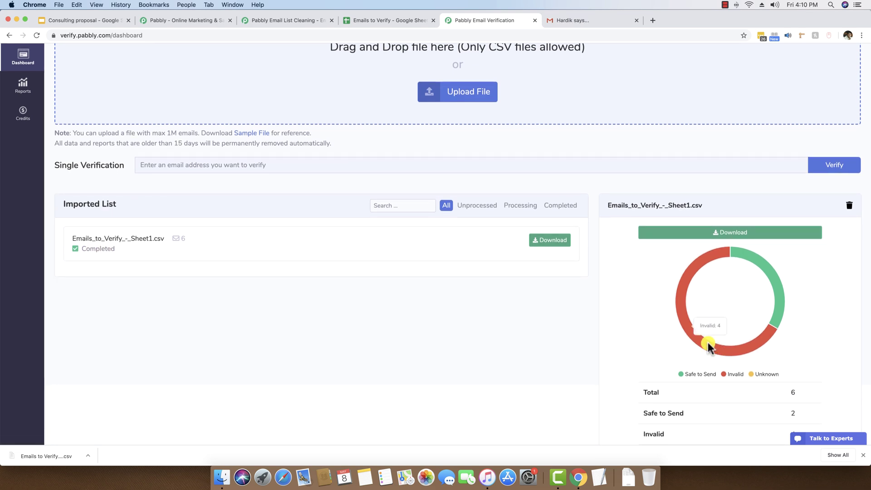
mouse_move(781, 364)
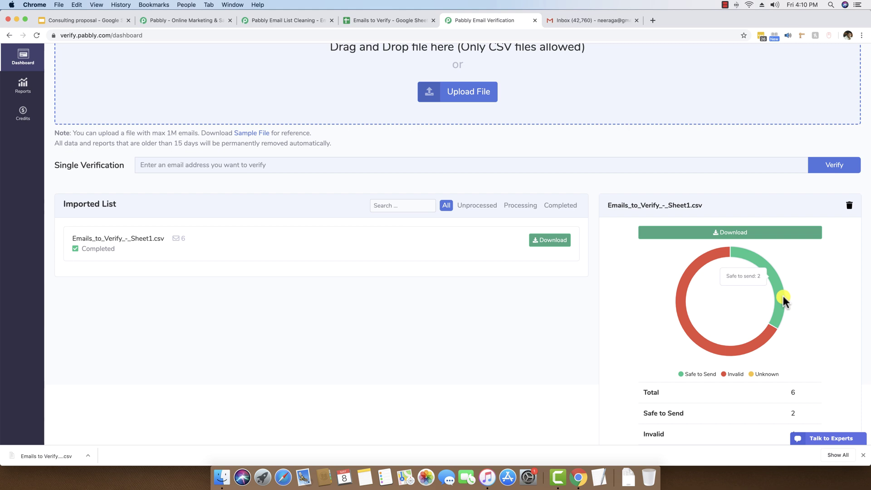
scroll(783, 301, "down", 2)
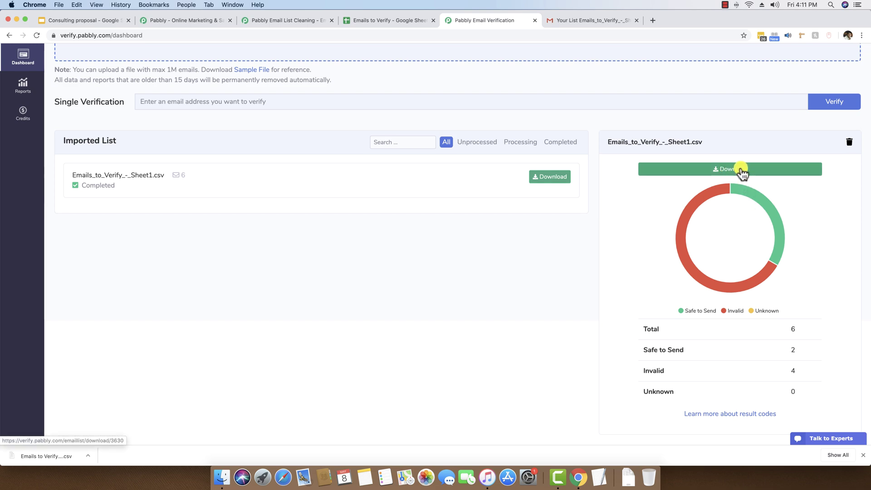
scroll(741, 174, "up", 3)
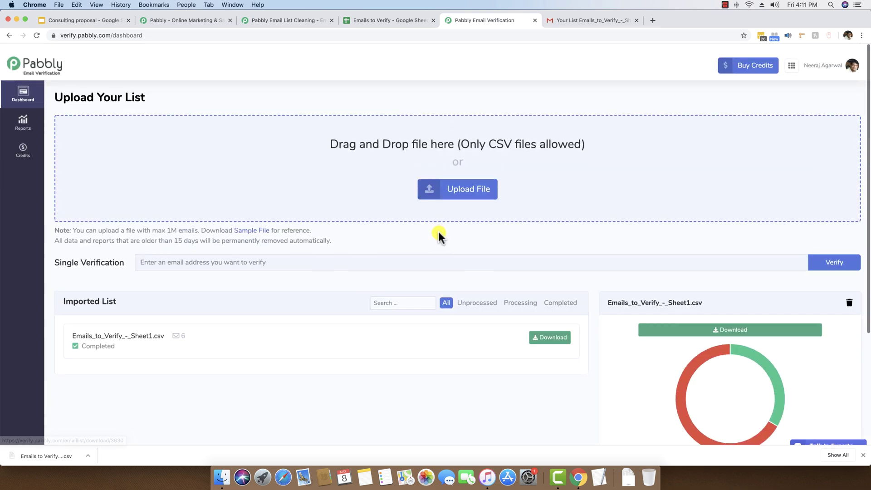
Step: Choose the All Results option in the Download Verification Result dialog
left_click(770, 324)
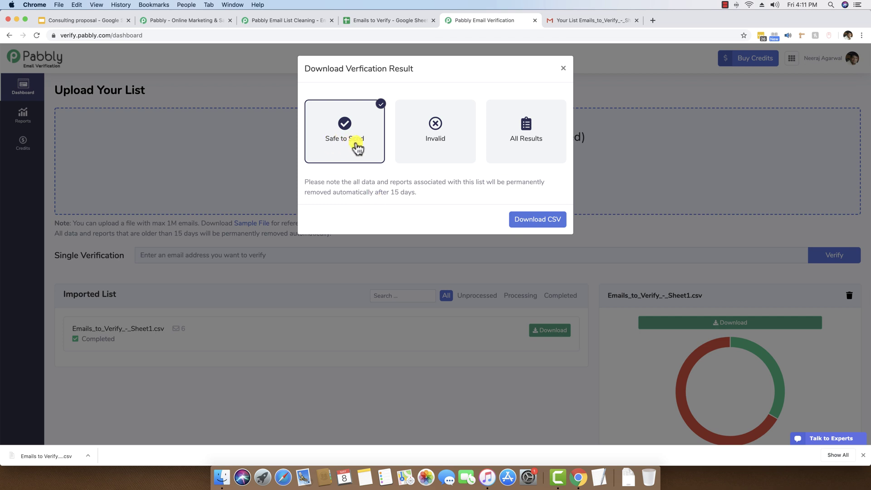
left_click(466, 149)
left_click(543, 151)
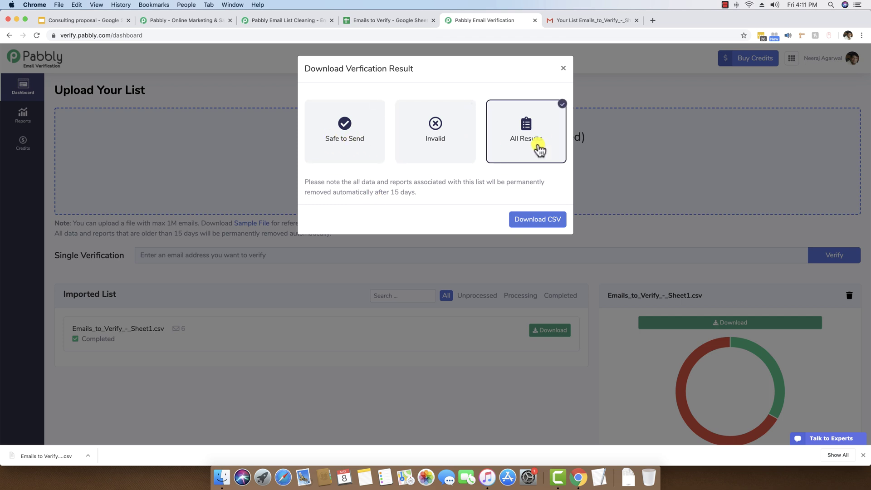
left_click(330, 147)
left_click(549, 153)
Step: Download the all-results CSV, preview it in TextEdit, and close the preview
left_click(543, 219)
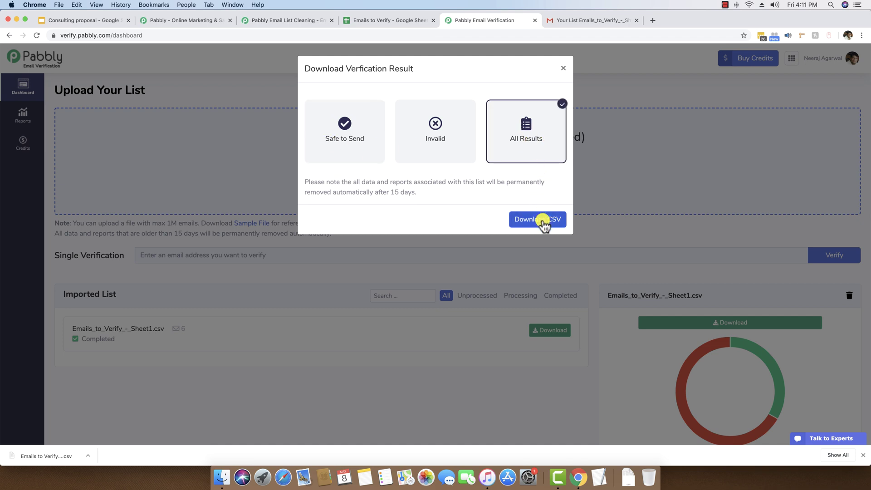
left_click(542, 221)
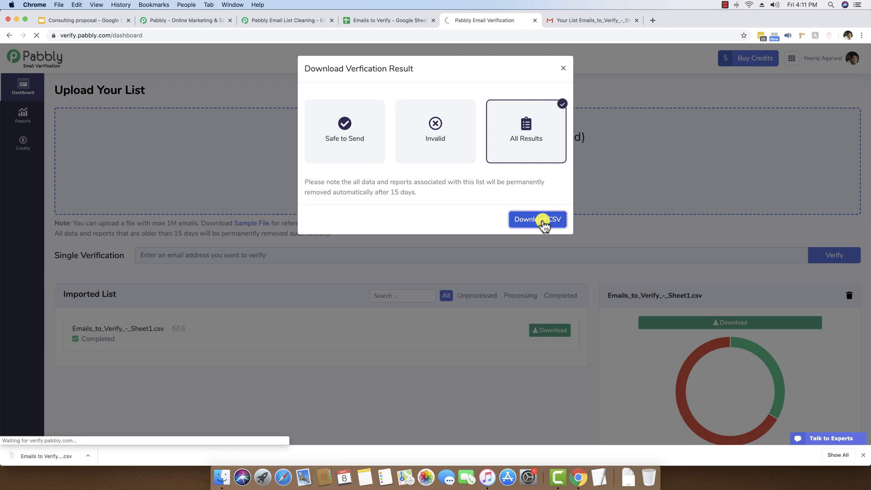
left_click(61, 450)
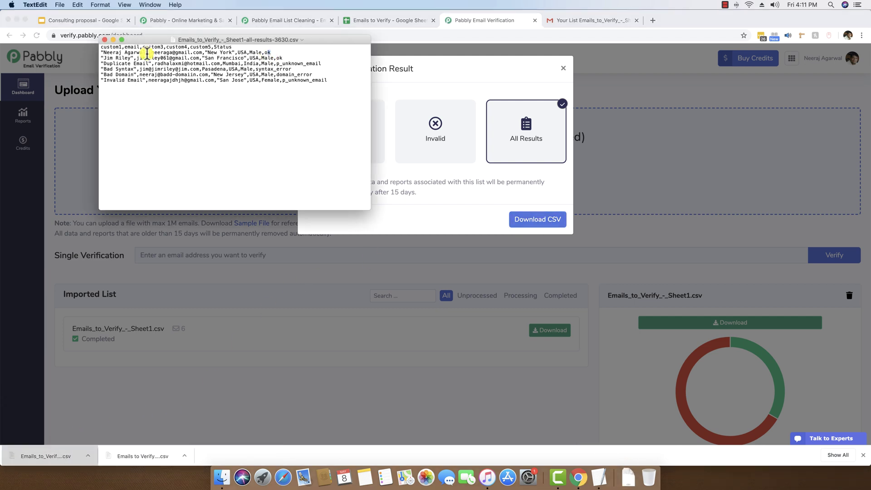
left_click(105, 40)
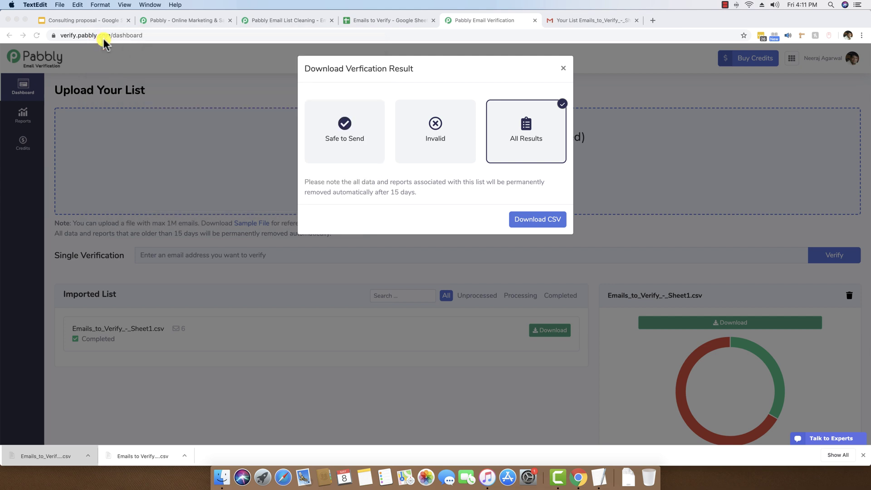
Step: Import the all-results CSV into the Emails to Verify spreadsheet as a new sheet
left_click(370, 18)
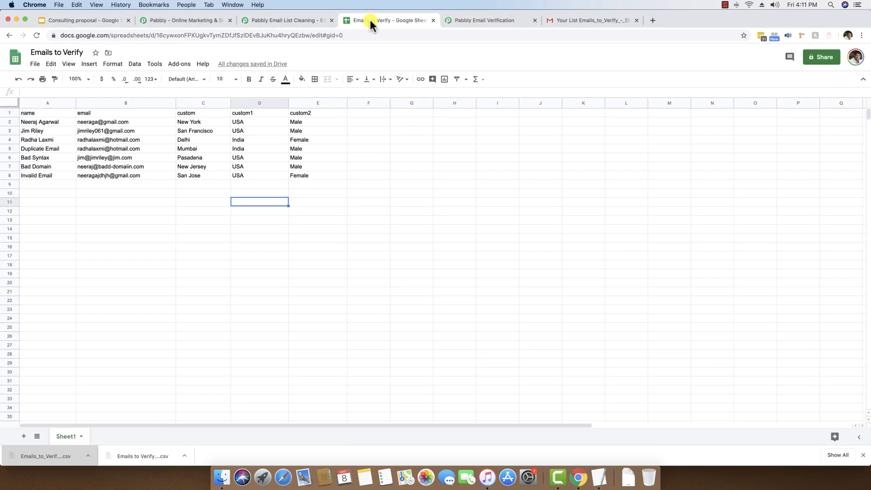
left_click(33, 66)
left_click(64, 127)
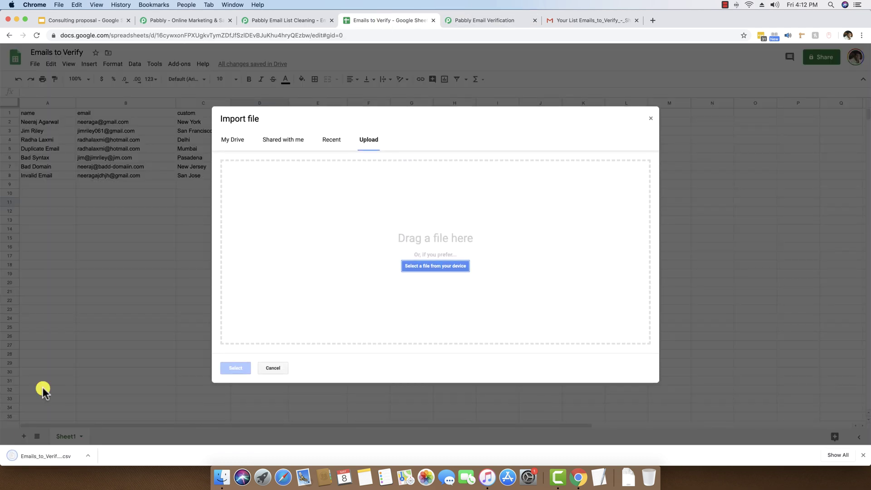
left_click_drag(38, 458, 397, 265)
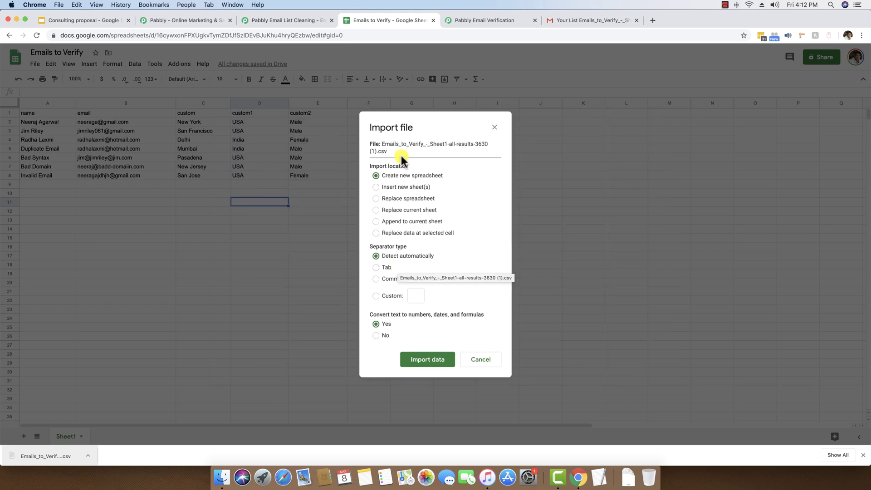
left_click(405, 187)
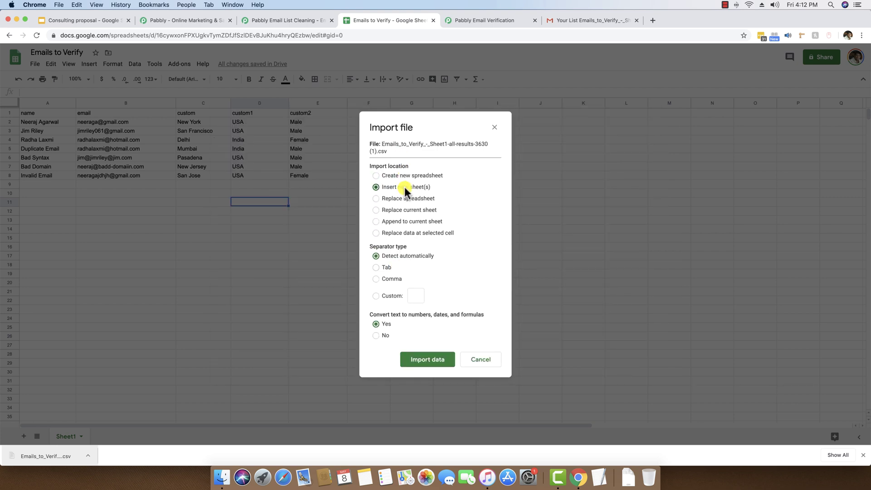
left_click(427, 363)
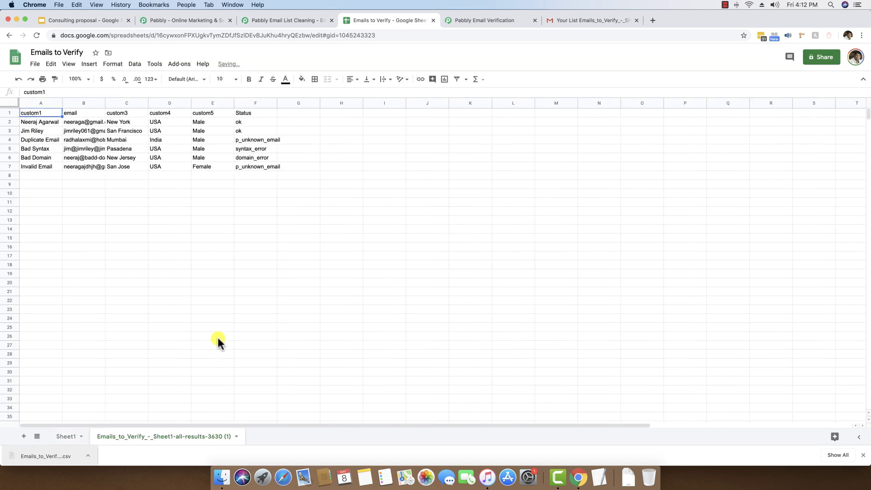
Step: Widen columns F, A and B to fit statuses, full names and full emails
left_click_drag(277, 103, 300, 102)
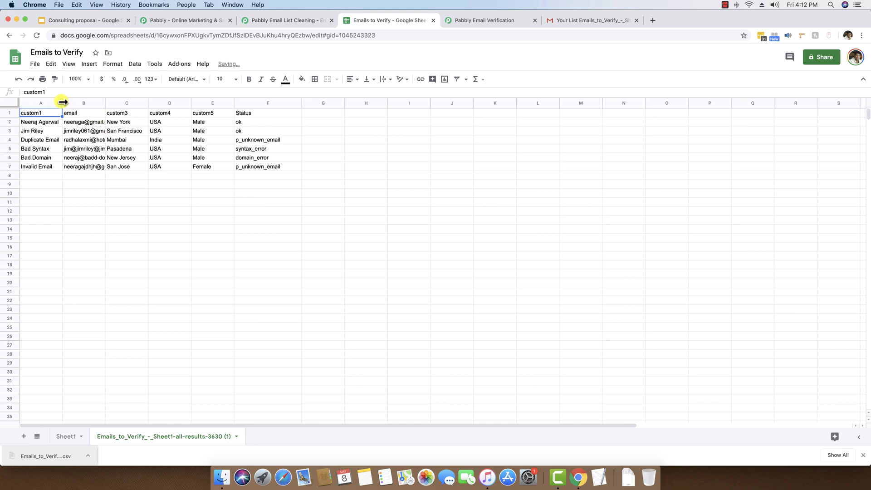
left_click_drag(62, 103, 131, 103)
left_click(84, 175)
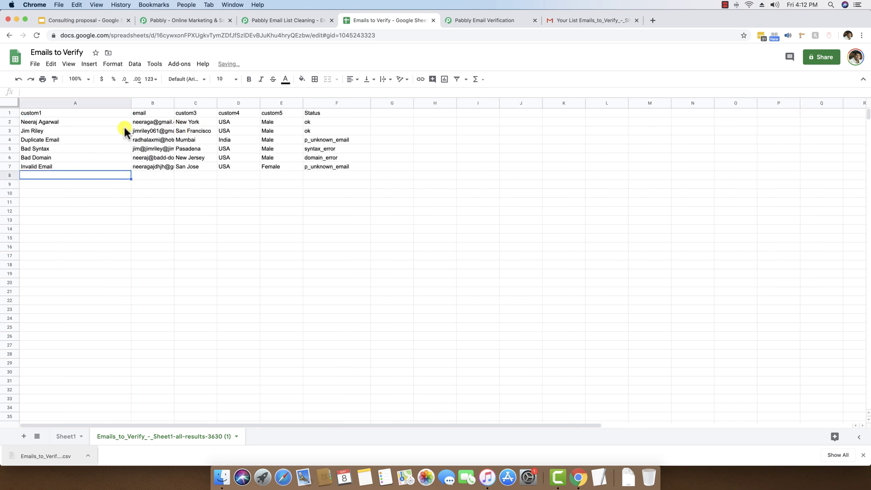
left_click_drag(66, 121, 305, 132)
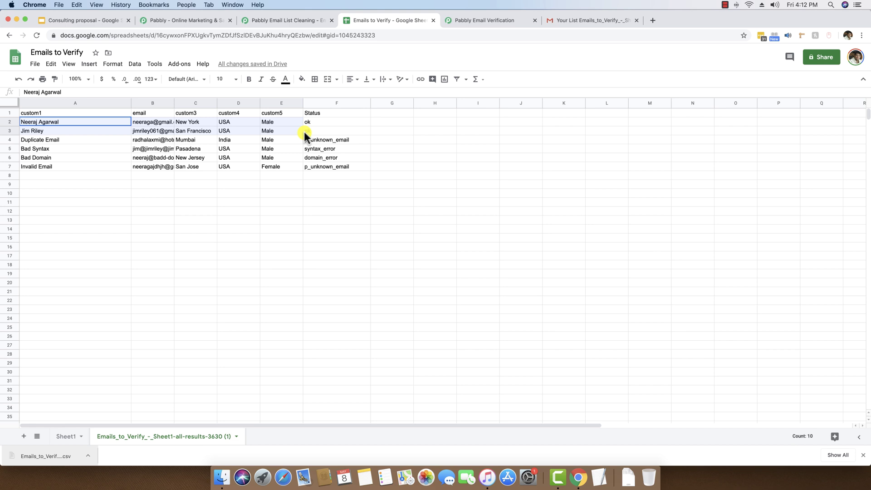
left_click(322, 130)
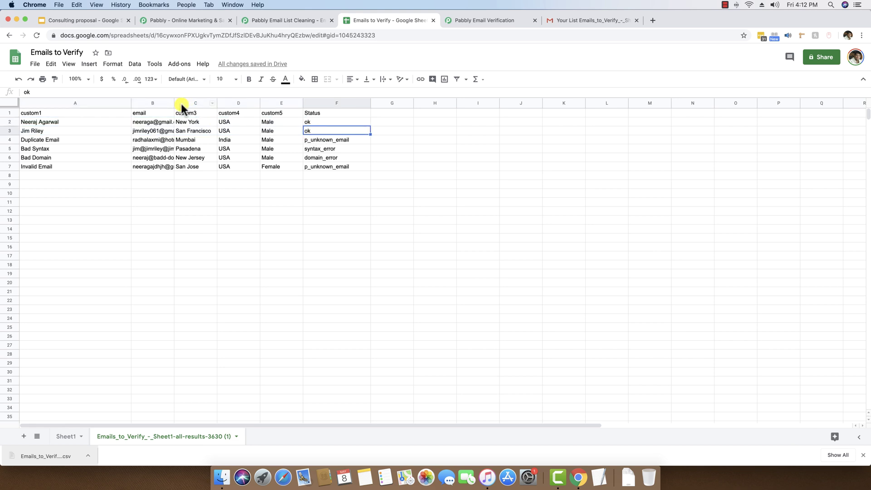
left_click_drag(175, 102, 231, 104)
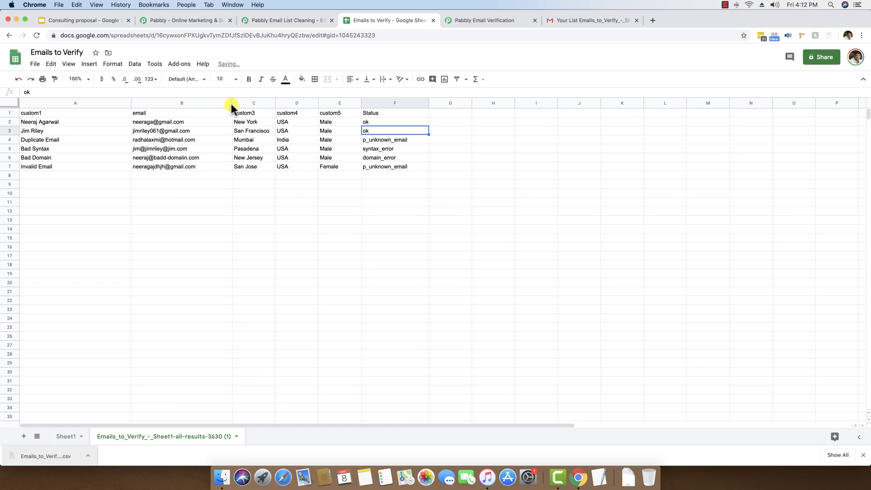
Step: Review the duplicate, bad-syntax and ok-status rows, then return to Sheet1
left_click(192, 140)
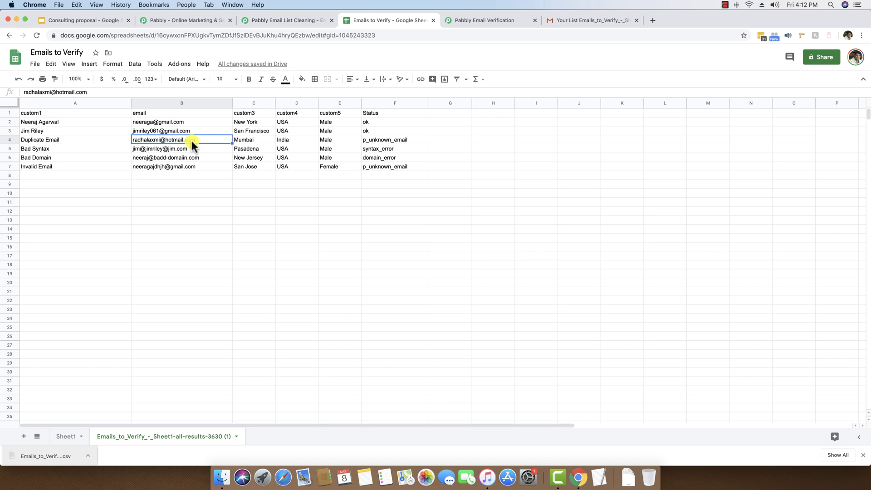
left_click(140, 148)
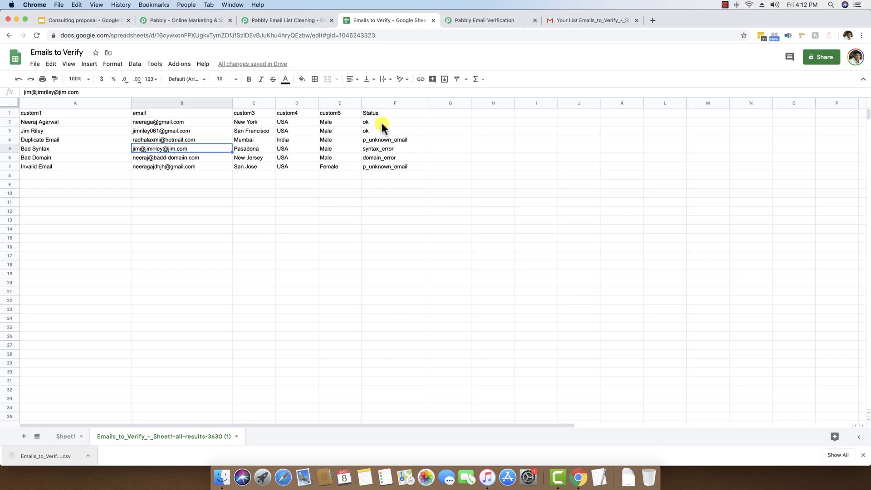
left_click_drag(381, 121, 41, 130)
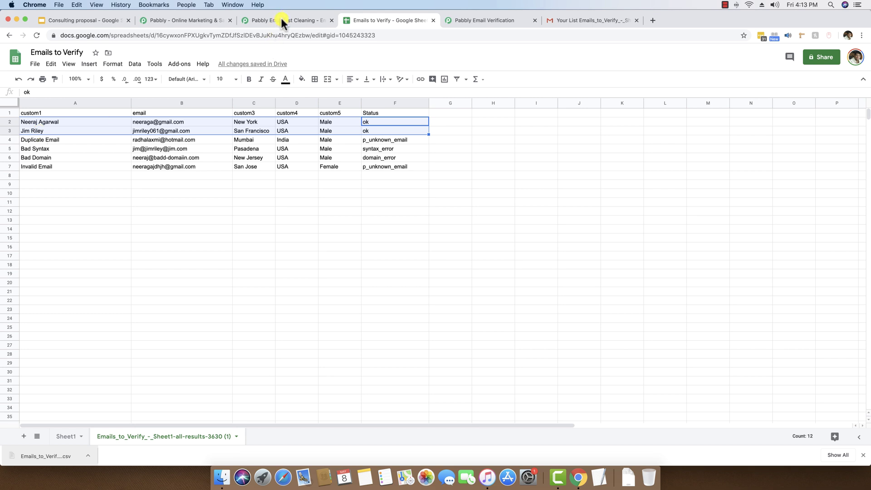
left_click(63, 436)
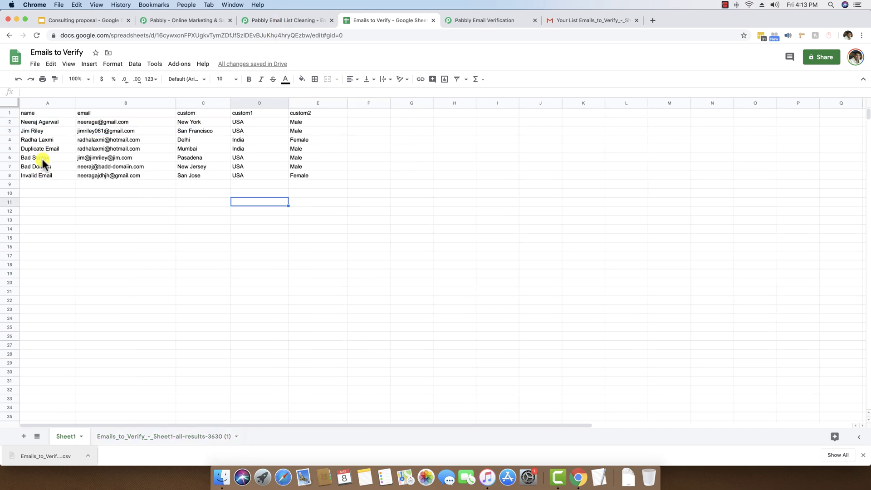
Step: Compare the Bad Syntax, Invalid Email and B4 entries on Sheet1, then return to the results sheet
left_click_drag(49, 141, 292, 152)
left_click(254, 193)
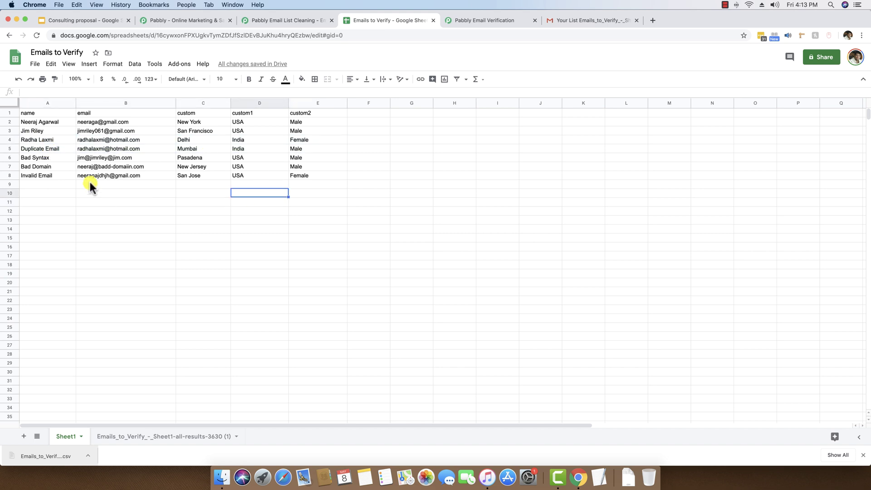
left_click(42, 159)
left_click(39, 177)
left_click(40, 156)
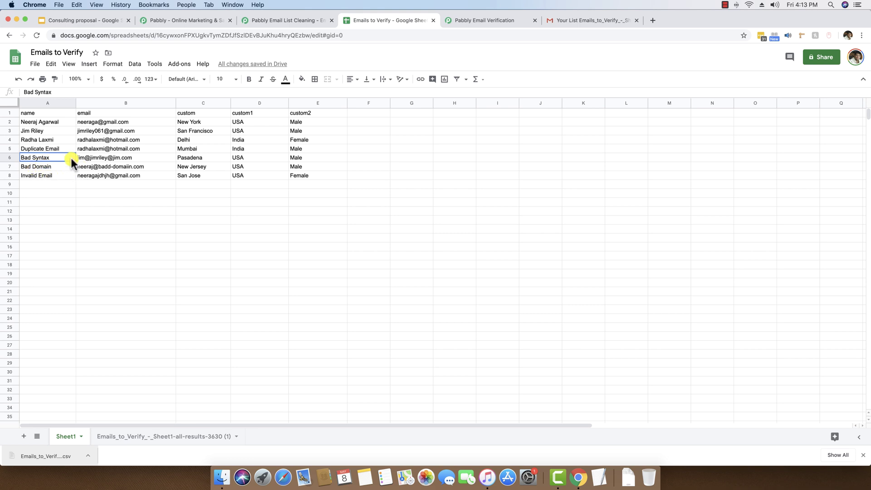
left_click(104, 139)
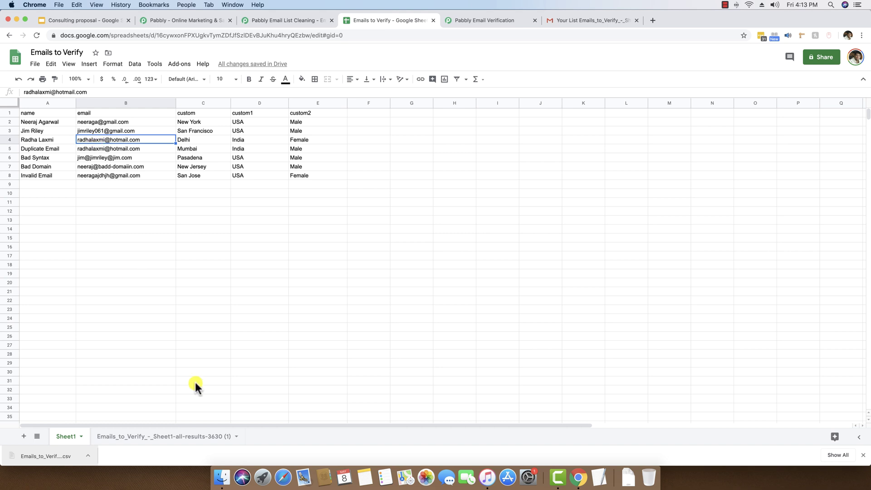
left_click(157, 436)
Step: Select the two ok-status rows A2:F3 on the results tab, then go back to Sheet1
left_click(197, 212)
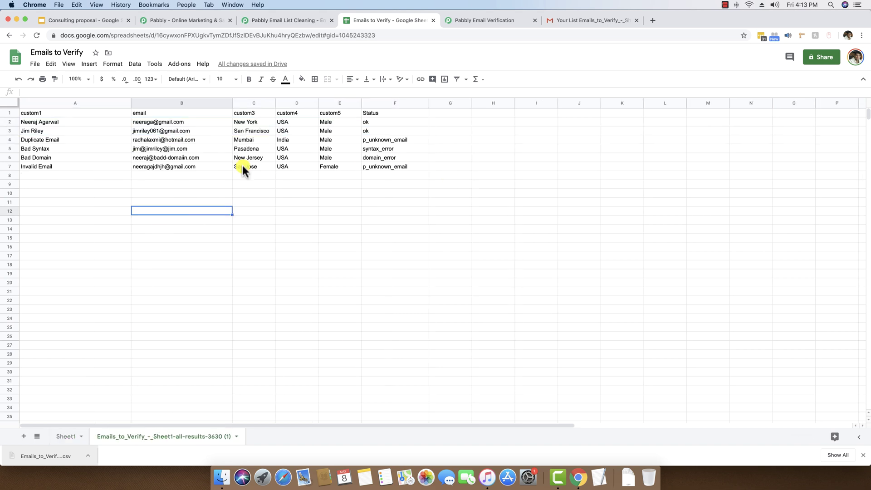
left_click(174, 139)
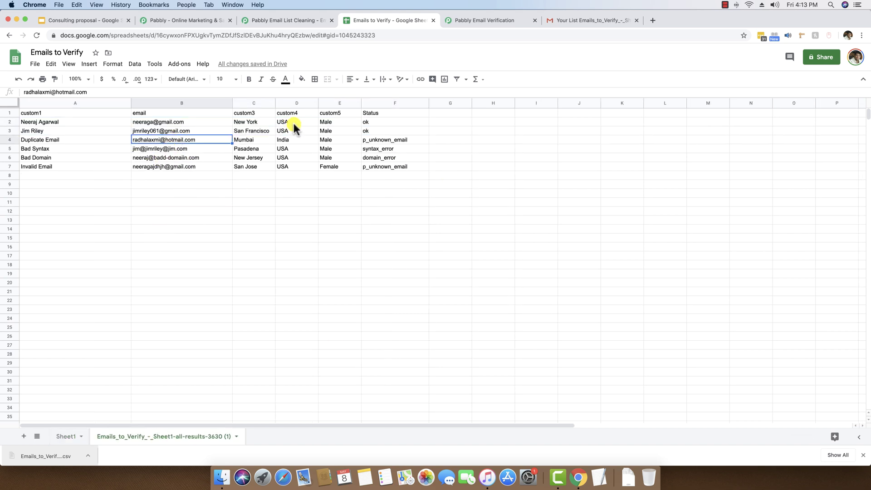
left_click_drag(53, 122, 370, 127)
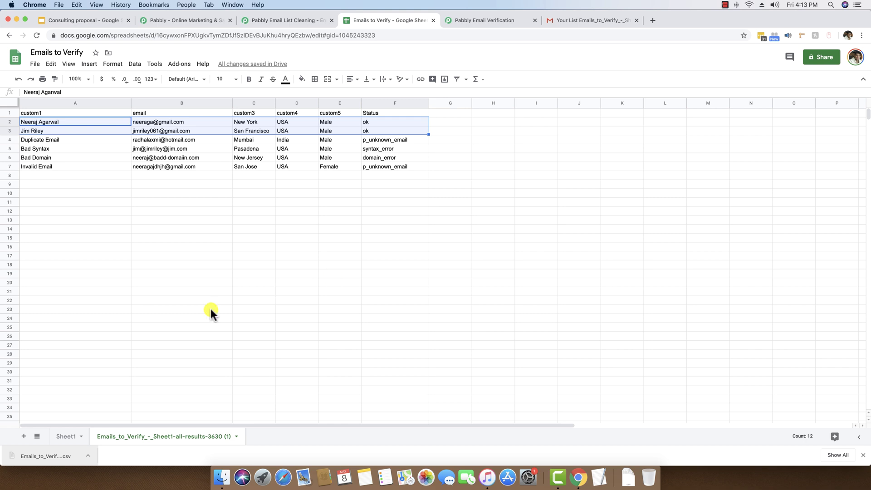
left_click(66, 436)
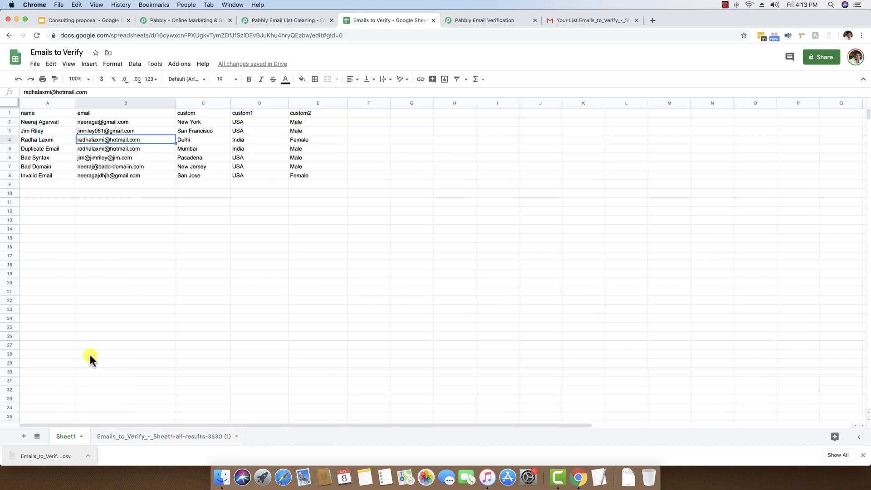